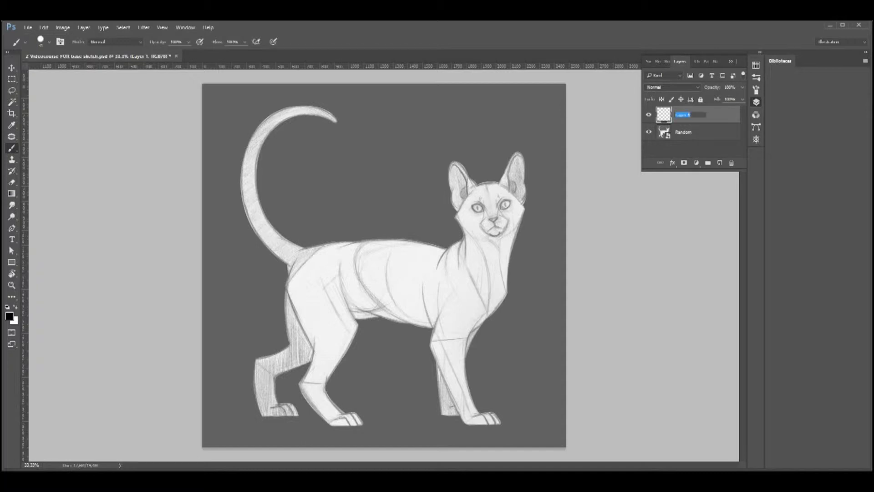
Name the new layer "Siamese" and brush horizontal guide lines extending from the base cat's back and belly.
{"action": "type", "text": "Siamese"}
{"action": "key", "text": "Return"}
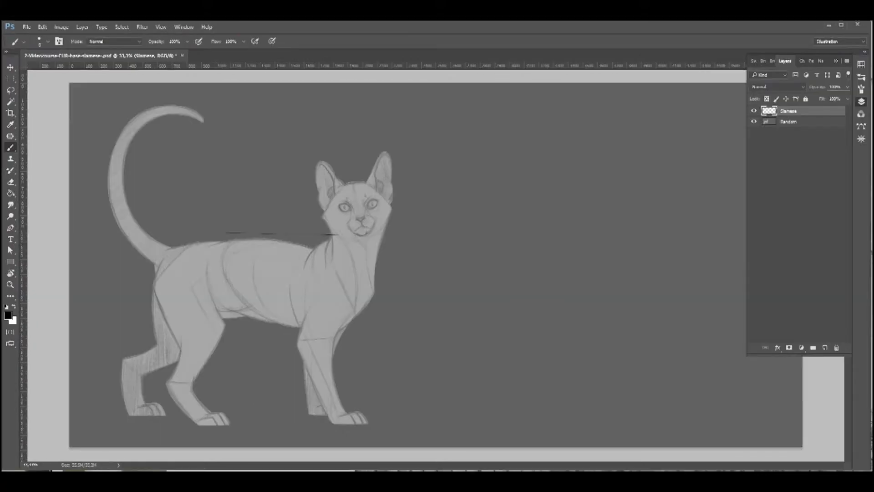
{"action": "mouse_move", "coordinate": [337, 233]}
{"action": "left_mouse_down"}
{"action": "mouse_move", "coordinate": [640, 236]}
{"action": "mouse_move", "coordinate": [659, 226]}
{"action": "left_mouse_up"}
{"action": "left_click_drag", "start_coordinate": [237, 310], "coordinate": [677, 299]}
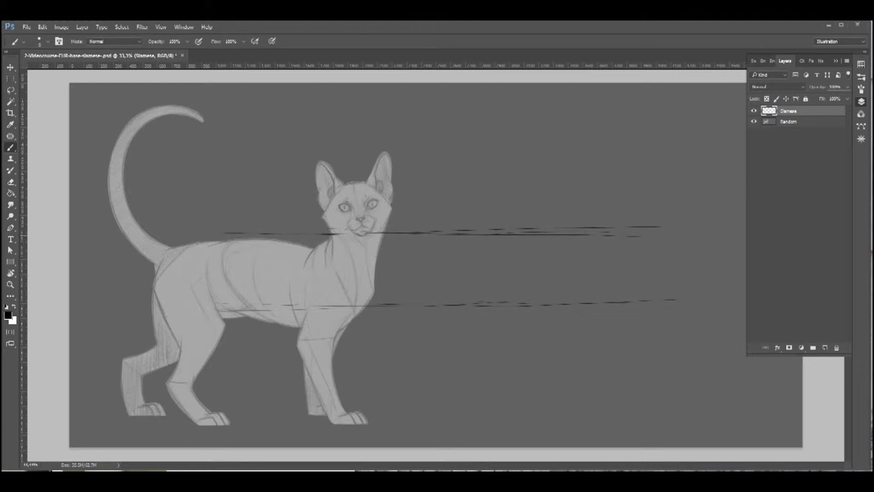
Rough in the Siamese's thigh, chest, tail curve and near front leg beside the base cat, plus a ground line at paw level.
{"action": "left_click_drag", "start_coordinate": [459, 242], "coordinate": [497, 348]}
{"action": "left_click_drag", "start_coordinate": [681, 248], "coordinate": [622, 314]}
{"action": "mouse_move", "coordinate": [455, 99]}
{"action": "left_mouse_down"}
{"action": "mouse_move", "coordinate": [423, 237]}
{"action": "mouse_move", "coordinate": [457, 241]}
{"action": "left_mouse_up"}
{"action": "left_click_drag", "start_coordinate": [613, 335], "coordinate": [642, 412]}
{"action": "left_click_drag", "start_coordinate": [603, 300], "coordinate": [643, 413]}
{"action": "left_click_drag", "start_coordinate": [631, 313], "coordinate": [647, 391]}
{"action": "left_click_drag", "start_coordinate": [370, 424], "coordinate": [735, 424]}
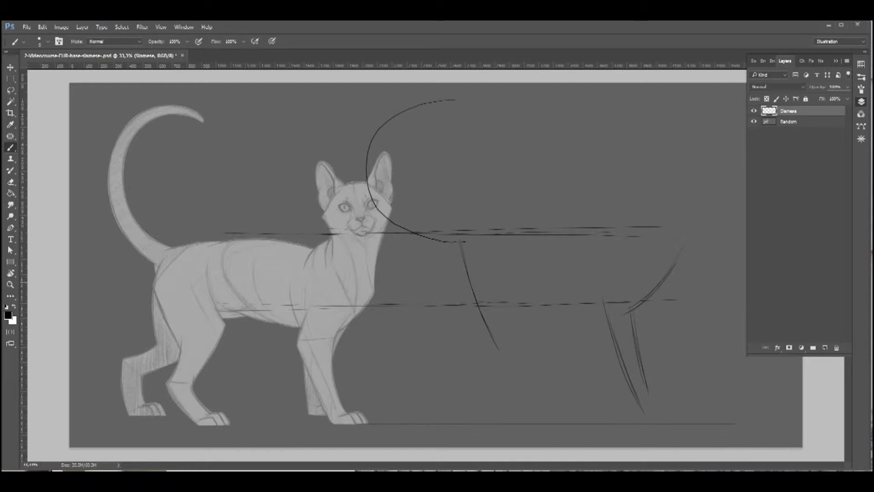
Sketch the near hind leg, the neck sides and the triangular head with large ears and a centre line.
{"action": "mouse_move", "coordinate": [532, 293]}
{"action": "left_mouse_down"}
{"action": "mouse_move", "coordinate": [505, 369]}
{"action": "mouse_move", "coordinate": [507, 423]}
{"action": "left_mouse_up"}
{"action": "left_click_drag", "start_coordinate": [496, 367], "coordinate": [524, 414]}
{"action": "left_click_drag", "start_coordinate": [488, 311], "coordinate": [478, 365]}
{"action": "left_click_drag", "start_coordinate": [684, 175], "coordinate": [681, 255]}
{"action": "left_click_drag", "start_coordinate": [631, 179], "coordinate": [624, 238]}
{"action": "left_click_drag", "start_coordinate": [613, 161], "coordinate": [651, 129]}
{"action": "mouse_move", "coordinate": [658, 129]}
{"action": "left_mouse_down"}
{"action": "mouse_move", "coordinate": [685, 146]}
{"action": "mouse_move", "coordinate": [667, 186]}
{"action": "left_mouse_up"}
{"action": "mouse_move", "coordinate": [668, 124]}
{"action": "left_mouse_down"}
{"action": "mouse_move", "coordinate": [692, 105]}
{"action": "mouse_move", "coordinate": [687, 155]}
{"action": "left_mouse_up"}
{"action": "mouse_move", "coordinate": [588, 110]}
{"action": "left_mouse_down"}
{"action": "mouse_move", "coordinate": [613, 163]}
{"action": "mouse_move", "coordinate": [637, 129]}
{"action": "left_mouse_up"}
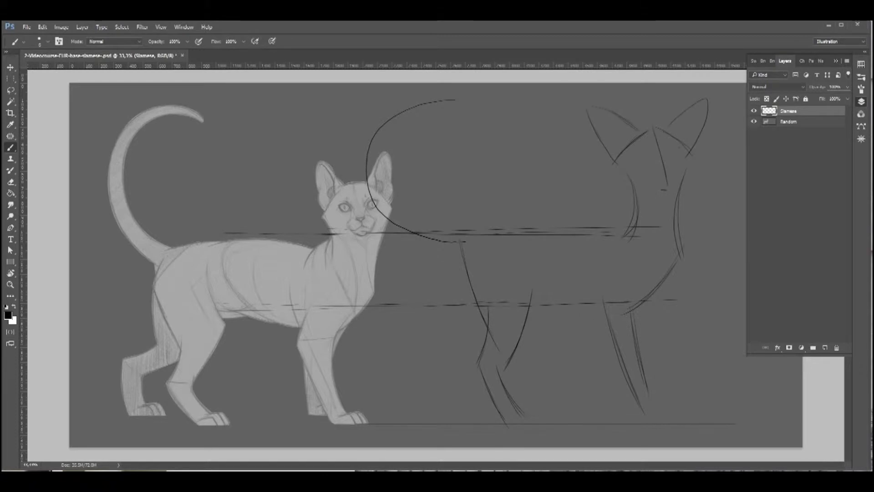
Sketch the far hind leg with its hock and paw, and add contour lines to the near hind leg.
{"action": "left_click_drag", "start_coordinate": [457, 243], "coordinate": [454, 318]}
{"action": "mouse_move", "coordinate": [458, 302]}
{"action": "left_mouse_down"}
{"action": "mouse_move", "coordinate": [433, 350]}
{"action": "mouse_move", "coordinate": [437, 409]}
{"action": "left_mouse_up"}
{"action": "left_click_drag", "start_coordinate": [484, 323], "coordinate": [451, 404]}
{"action": "left_click_drag", "start_coordinate": [435, 355], "coordinate": [432, 389]}
{"action": "mouse_move", "coordinate": [447, 378]}
{"action": "left_mouse_down"}
{"action": "mouse_move", "coordinate": [458, 418]}
{"action": "mouse_move", "coordinate": [479, 423]}
{"action": "left_mouse_up"}
{"action": "left_click_drag", "start_coordinate": [521, 329], "coordinate": [501, 378]}
{"action": "left_click_drag", "start_coordinate": [488, 307], "coordinate": [484, 386]}
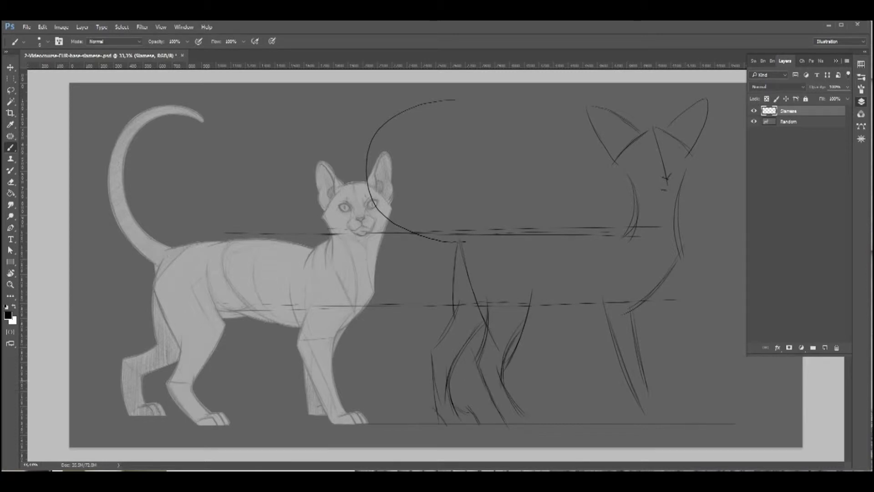
Sketch the belly and back lines, the eyes and inner ears, and the shoulder and upper front-leg contours.
{"action": "left_click_drag", "start_coordinate": [519, 279], "coordinate": [606, 316]}
{"action": "mouse_move", "coordinate": [665, 144]}
{"action": "left_mouse_down"}
{"action": "mouse_move", "coordinate": [671, 173]}
{"action": "mouse_move", "coordinate": [683, 174]}
{"action": "left_mouse_up"}
{"action": "left_click_drag", "start_coordinate": [681, 117], "coordinate": [676, 138]}
{"action": "left_click_drag", "start_coordinate": [625, 124], "coordinate": [629, 146]}
{"action": "mouse_move", "coordinate": [612, 282]}
{"action": "left_mouse_down"}
{"action": "mouse_move", "coordinate": [599, 306]}
{"action": "mouse_move", "coordinate": [620, 360]}
{"action": "left_mouse_up"}
{"action": "left_click_drag", "start_coordinate": [648, 273], "coordinate": [633, 320]}
{"action": "left_click_drag", "start_coordinate": [505, 225], "coordinate": [613, 227]}
Add the far front leg and the near front paw, and sketch the tail's inner curve down to the back.
{"action": "left_click_drag", "start_coordinate": [661, 287], "coordinate": [639, 342]}
{"action": "left_click_drag", "start_coordinate": [611, 351], "coordinate": [611, 409]}
{"action": "left_click_drag", "start_coordinate": [649, 389], "coordinate": [663, 404]}
{"action": "mouse_move", "coordinate": [645, 408]}
{"action": "left_mouse_down"}
{"action": "mouse_move", "coordinate": [675, 406]}
{"action": "mouse_move", "coordinate": [688, 424]}
{"action": "left_mouse_up"}
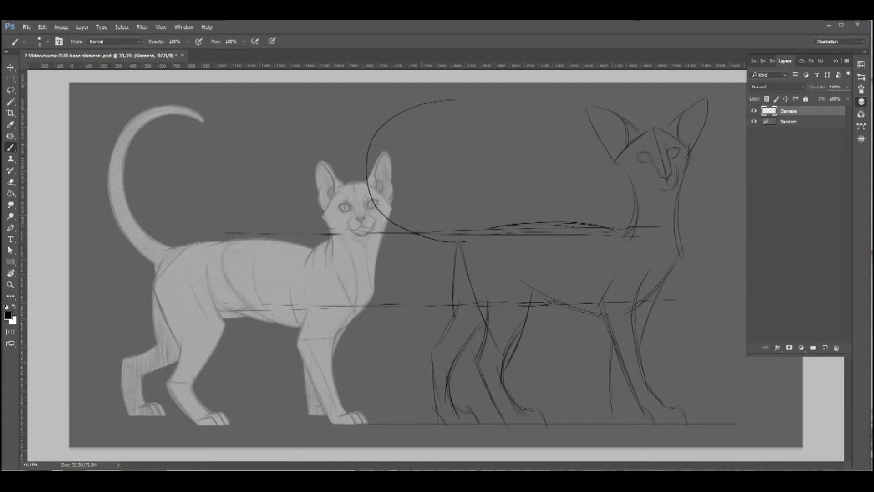
{"action": "mouse_move", "coordinate": [460, 100]}
{"action": "left_mouse_down"}
{"action": "mouse_move", "coordinate": [388, 136]}
{"action": "mouse_move", "coordinate": [410, 209]}
{"action": "mouse_move", "coordinate": [467, 225]}
{"action": "left_mouse_up"}
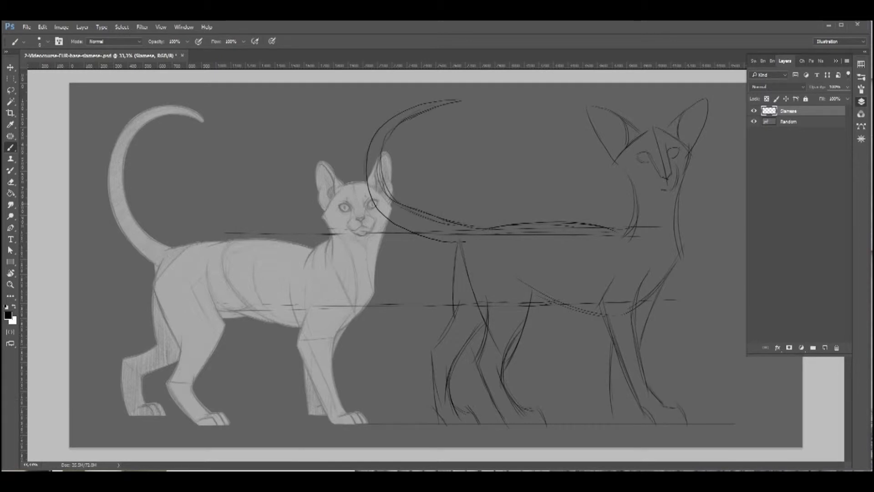
Slim the neck by erasing its old outlines and redrawing the front and nape curves into the shoulder.
{"action": "left_click_drag", "start_coordinate": [667, 190], "coordinate": [677, 244]}
{"action": "key", "text": "e"}
{"action": "left_click_drag", "start_coordinate": [678, 203], "coordinate": [680, 258]}
{"action": "left_click_drag", "start_coordinate": [644, 279], "coordinate": [639, 290]}
{"action": "key", "text": "b"}
{"action": "key", "text": "e"}
{"action": "mouse_move", "coordinate": [632, 218]}
{"action": "left_mouse_down"}
{"action": "mouse_move", "coordinate": [611, 235]}
{"action": "mouse_move", "coordinate": [624, 237]}
{"action": "left_mouse_up"}
{"action": "mouse_move", "coordinate": [625, 236]}
{"action": "left_mouse_down"}
{"action": "mouse_move", "coordinate": [614, 231]}
{"action": "mouse_move", "coordinate": [659, 226]}
{"action": "mouse_move", "coordinate": [602, 238]}
{"action": "left_mouse_up"}
{"action": "key", "text": "b"}
{"action": "left_click_drag", "start_coordinate": [637, 190], "coordinate": [630, 229]}
{"action": "left_click_drag", "start_coordinate": [635, 208], "coordinate": [618, 231]}
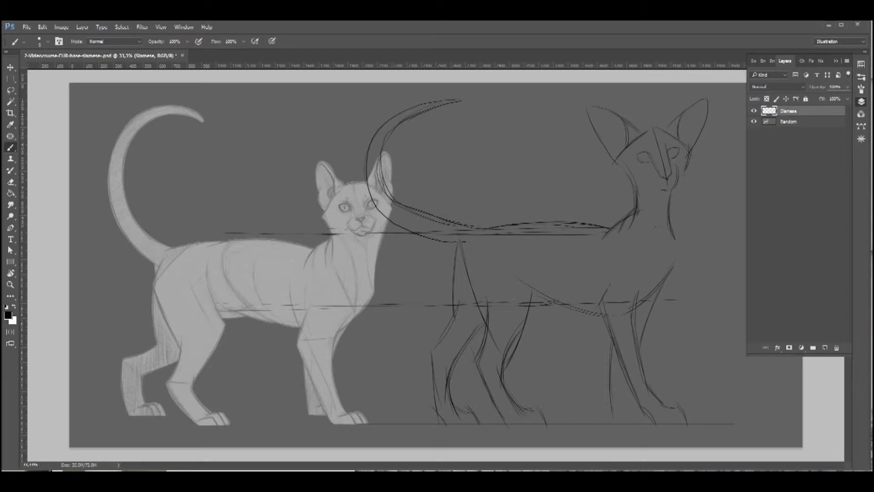
Rework the muzzle and jaw outline, and refine the inner-ear and ear-tip contours.
{"action": "left_click_drag", "start_coordinate": [684, 167], "coordinate": [678, 186]}
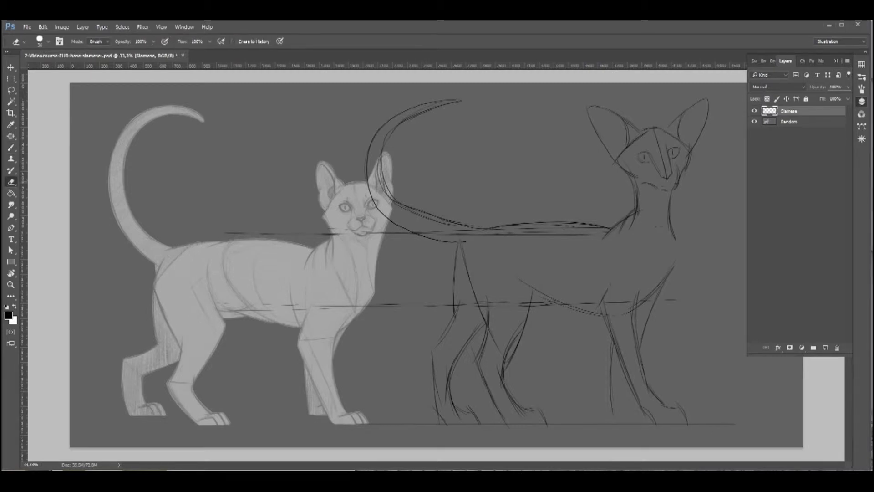
{"action": "left_click_drag", "start_coordinate": [680, 168], "coordinate": [672, 189]}
{"action": "key", "text": "b"}
{"action": "left_click_drag", "start_coordinate": [681, 175], "coordinate": [669, 189]}
{"action": "left_click_drag", "start_coordinate": [622, 129], "coordinate": [619, 145]}
{"action": "left_click_drag", "start_coordinate": [686, 122], "coordinate": [681, 140]}
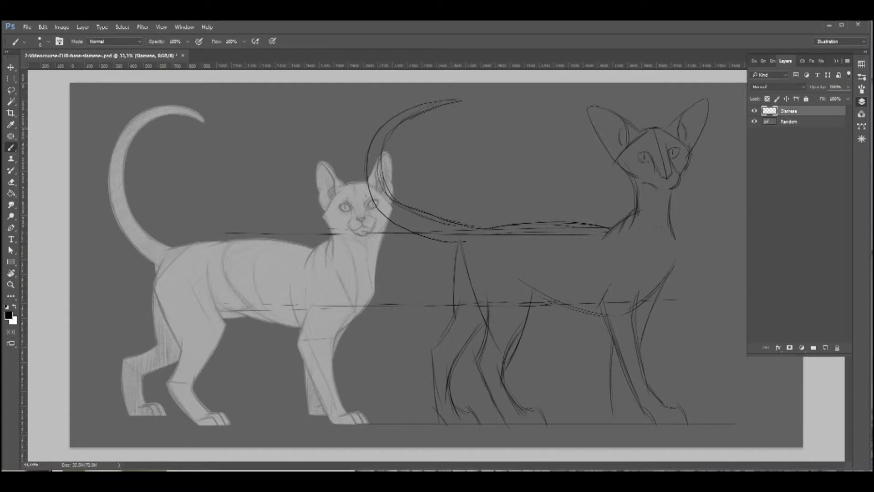
{"action": "left_click_drag", "start_coordinate": [706, 103], "coordinate": [683, 119]}
Draw the rounded chest line and erase the belly guide line between the hind legs.
{"action": "left_click_drag", "start_coordinate": [676, 241], "coordinate": [668, 283]}
{"action": "key", "text": "e"}
{"action": "left_click_drag", "start_coordinate": [528, 304], "coordinate": [486, 304]}
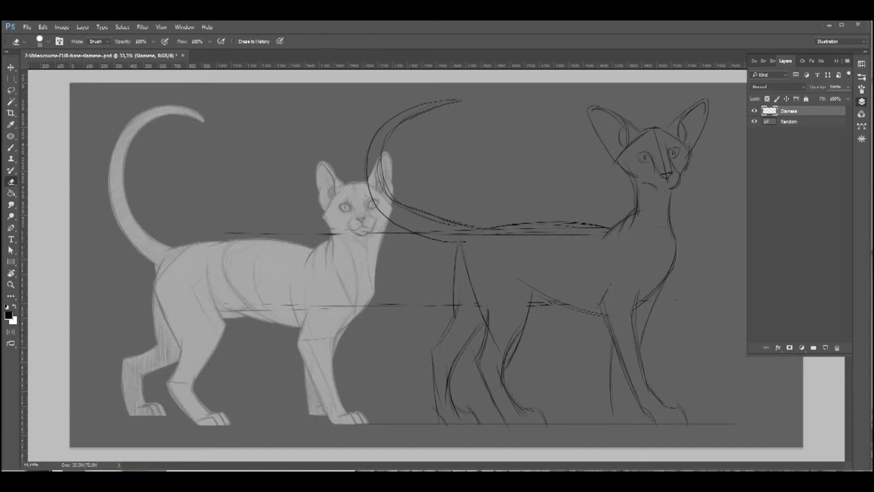
Strengthen the contours of both hind legs and define the toes of their paws.
{"action": "key", "text": "b"}
{"action": "left_click_drag", "start_coordinate": [460, 301], "coordinate": [431, 349]}
{"action": "left_click_drag", "start_coordinate": [481, 324], "coordinate": [452, 372]}
{"action": "left_click_drag", "start_coordinate": [524, 319], "coordinate": [501, 370]}
{"action": "left_click_drag", "start_coordinate": [534, 411], "coordinate": [545, 421]}
{"action": "left_click_drag", "start_coordinate": [470, 414], "coordinate": [475, 425]}
{"action": "mouse_move", "coordinate": [475, 409]}
{"action": "left_mouse_down"}
{"action": "mouse_move", "coordinate": [483, 424]}
{"action": "mouse_move", "coordinate": [471, 414]}
{"action": "mouse_move", "coordinate": [535, 410]}
{"action": "left_mouse_up"}
{"action": "left_click_drag", "start_coordinate": [531, 414], "coordinate": [543, 407]}
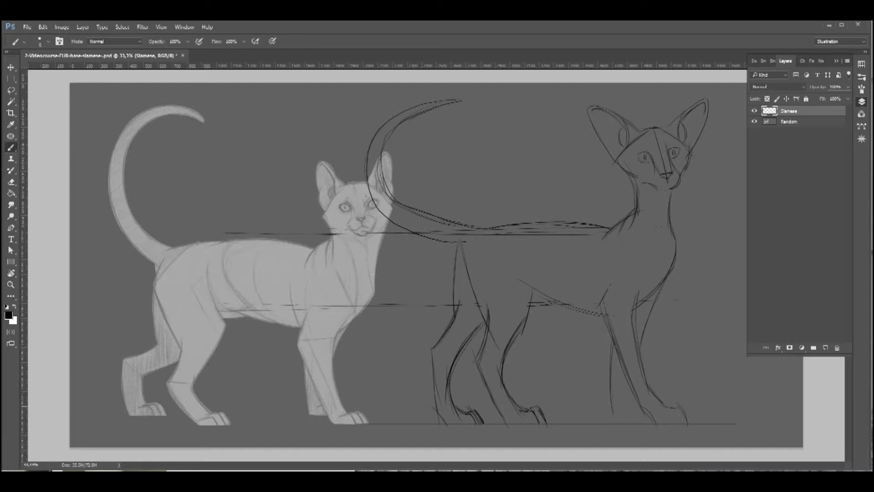
Redraw the near thigh's front and back contours, erasing the stray lines there and the tail's upper end.
{"action": "key", "text": "e"}
{"action": "left_click_drag", "start_coordinate": [487, 301], "coordinate": [489, 318]}
{"action": "left_click_drag", "start_coordinate": [519, 280], "coordinate": [530, 303]}
{"action": "key", "text": "b"}
{"action": "mouse_move", "coordinate": [513, 252]}
{"action": "left_mouse_down"}
{"action": "mouse_move", "coordinate": [533, 306]}
{"action": "mouse_move", "coordinate": [508, 354]}
{"action": "left_mouse_up"}
{"action": "key", "text": "e"}
{"action": "left_click_drag", "start_coordinate": [461, 101], "coordinate": [395, 115]}
{"action": "mouse_move", "coordinate": [416, 115]}
{"action": "left_mouse_down"}
{"action": "mouse_move", "coordinate": [389, 134]}
{"action": "mouse_move", "coordinate": [383, 175]}
{"action": "left_mouse_up"}
{"action": "key", "text": "b"}
{"action": "mouse_move", "coordinate": [397, 221]}
{"action": "left_mouse_down"}
{"action": "mouse_move", "coordinate": [461, 245]}
{"action": "mouse_move", "coordinate": [485, 334]}
{"action": "left_mouse_up"}
{"action": "key", "text": "e"}
{"action": "left_click_drag", "start_coordinate": [462, 248], "coordinate": [495, 343]}
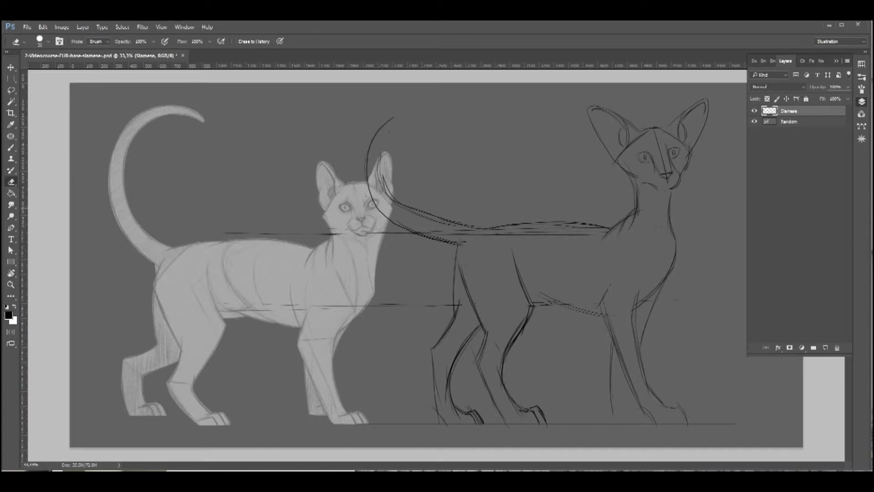
Add an inner neck contour, then strengthen the near front leg and outline its paw.
{"action": "key", "text": "b"}
{"action": "left_click_drag", "start_coordinate": [658, 205], "coordinate": [664, 259]}
{"action": "mouse_move", "coordinate": [605, 285]}
{"action": "left_mouse_down"}
{"action": "mouse_move", "coordinate": [597, 317]}
{"action": "mouse_move", "coordinate": [640, 401]}
{"action": "left_mouse_up"}
{"action": "left_click_drag", "start_coordinate": [635, 339], "coordinate": [662, 403]}
{"action": "left_click_drag", "start_coordinate": [643, 409], "coordinate": [677, 424]}
{"action": "left_click_drag", "start_coordinate": [656, 410], "coordinate": [674, 413]}
Erase the bulging chest outline and redraw it as a flatter line down from the neck.
{"action": "key", "text": "e"}
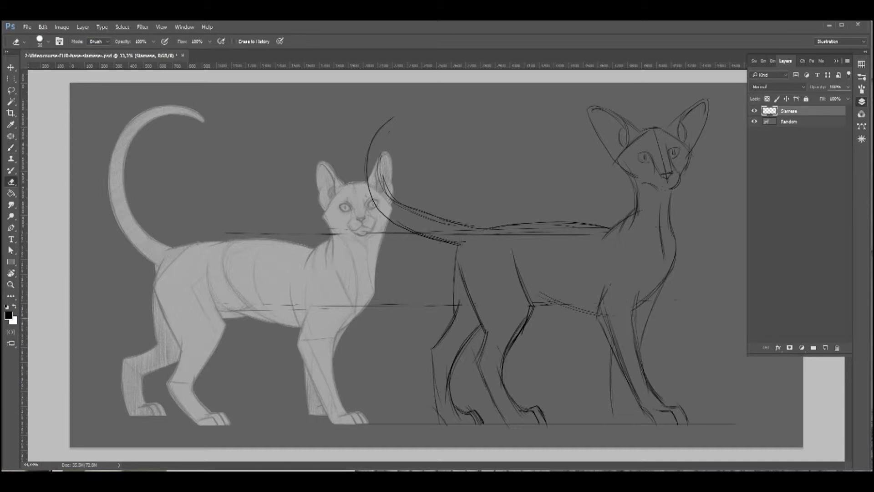
{"action": "left_click_drag", "start_coordinate": [676, 234], "coordinate": [674, 269]}
{"action": "key", "text": "b"}
{"action": "mouse_move", "coordinate": [670, 214]}
{"action": "left_mouse_down"}
{"action": "mouse_move", "coordinate": [675, 259]}
{"action": "mouse_move", "coordinate": [656, 289]}
{"action": "left_mouse_up"}
Select the hind legs with the Lasso, move them slightly toward the tail and deselect them.
{"action": "key", "text": "l"}
{"action": "mouse_move", "coordinate": [534, 330]}
{"action": "left_mouse_down"}
{"action": "mouse_move", "coordinate": [491, 247]}
{"action": "mouse_move", "coordinate": [412, 432]}
{"action": "mouse_move", "coordinate": [522, 357]}
{"action": "mouse_move", "coordinate": [478, 364]}
{"action": "left_mouse_up"}
{"action": "key", "text": "v"}
{"action": "key", "text": "w"}
{"action": "right_click", "coordinate": [496, 389]}
{"action": "left_click", "coordinate": [514, 427]}
Select the head with the Lasso, scale it down slightly with Free Transform and deselect it.
{"action": "key", "text": "l"}
{"action": "mouse_move", "coordinate": [648, 115]}
{"action": "left_mouse_down"}
{"action": "mouse_move", "coordinate": [611, 170]}
{"action": "mouse_move", "coordinate": [650, 114]}
{"action": "left_mouse_up"}
{"action": "key", "text": "v"}
{"action": "left_click_drag", "start_coordinate": [672, 154], "coordinate": [673, 155]}
{"action": "key", "text": "ctrl+t"}
{"action": "left_click_drag", "start_coordinate": [721, 90], "coordinate": [711, 97]}
{"action": "left_click_drag", "start_coordinate": [649, 163], "coordinate": [652, 164]}
{"action": "key", "text": "Return"}
{"action": "key", "text": "ctrl+d"}
{"action": "key", "text": "b"}
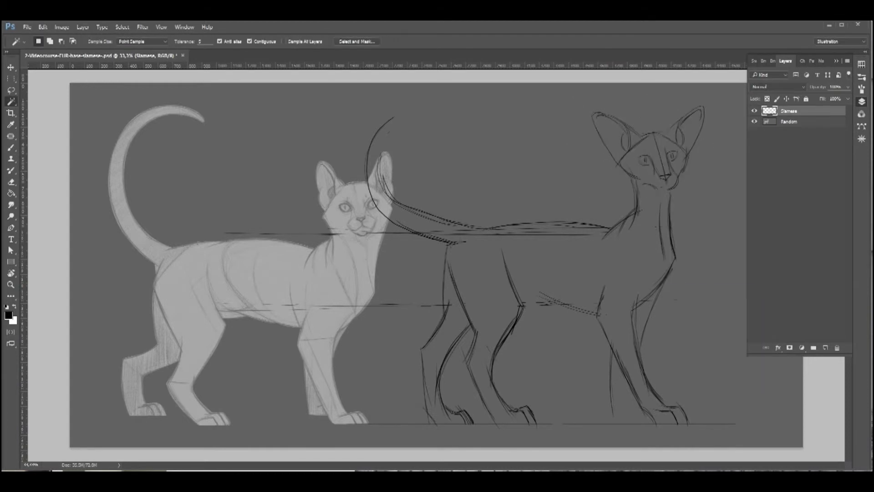
Redraw the belly line, clean up the front-leg lines and add the far front leg's inner contour.
{"action": "mouse_move", "coordinate": [548, 293]}
{"action": "left_mouse_down"}
{"action": "mouse_move", "coordinate": [599, 306]}
{"action": "mouse_move", "coordinate": [541, 302]}
{"action": "mouse_move", "coordinate": [581, 304]}
{"action": "left_mouse_up"}
{"action": "key", "text": "e"}
{"action": "key", "text": "b"}
{"action": "key", "text": "e"}
{"action": "mouse_move", "coordinate": [638, 332]}
{"action": "left_mouse_down"}
{"action": "mouse_move", "coordinate": [642, 364]}
{"action": "mouse_move", "coordinate": [664, 404]}
{"action": "left_mouse_up"}
{"action": "key", "text": "b"}
{"action": "left_click_drag", "start_coordinate": [626, 382], "coordinate": [627, 412]}
Select the near hind and front paws in turn, adjust each with Free Transform and clear the selection.
{"action": "key", "text": "l"}
{"action": "mouse_move", "coordinate": [540, 427]}
{"action": "left_mouse_down"}
{"action": "mouse_move", "coordinate": [543, 416]}
{"action": "mouse_move", "coordinate": [534, 431]}
{"action": "left_mouse_up"}
{"action": "key", "text": "ctrl+t"}
{"action": "left_click_drag", "start_coordinate": [544, 402], "coordinate": [541, 404]}
{"action": "key", "text": "Return"}
{"action": "key", "text": "l"}
{"action": "mouse_move", "coordinate": [696, 402]}
{"action": "left_mouse_down"}
{"action": "mouse_move", "coordinate": [694, 433]}
{"action": "mouse_move", "coordinate": [678, 413]}
{"action": "left_mouse_up"}
{"action": "key", "text": "ctrl+t"}
{"action": "key", "text": "Return"}
{"action": "key", "text": "w"}
{"action": "right_click", "coordinate": [662, 406]}
{"action": "left_click", "coordinate": [685, 303]}
Refine the eyes, mouth, chin and outer ear contour on the head, and outline the far front paw.
{"action": "key", "text": "e"}
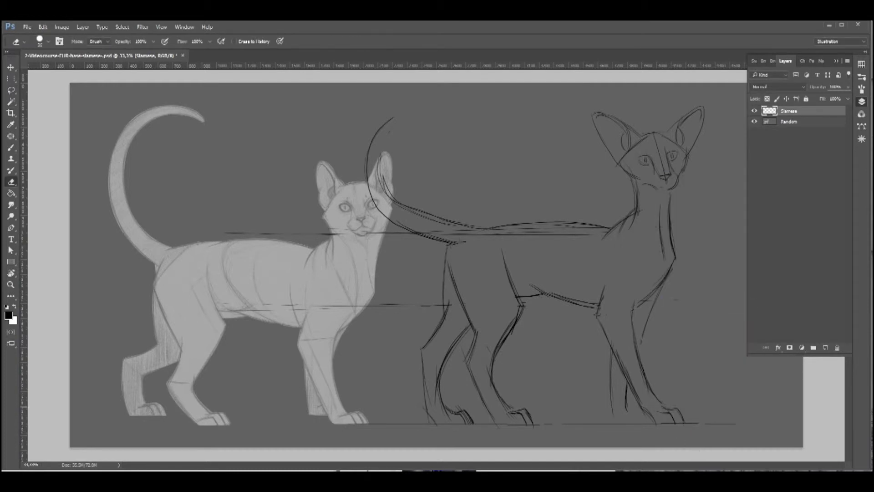
{"action": "key", "text": "b"}
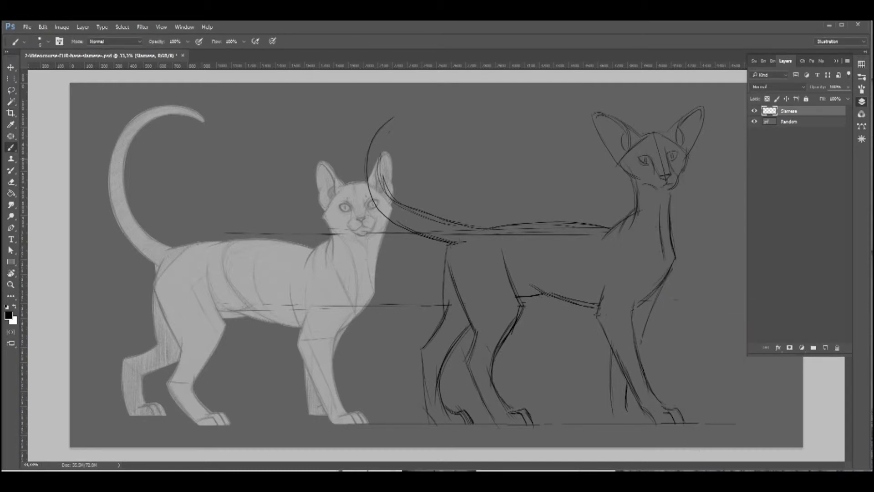
{"action": "left_click_drag", "start_coordinate": [667, 156], "coordinate": [678, 151]}
{"action": "left_click_drag", "start_coordinate": [661, 189], "coordinate": [674, 188]}
{"action": "left_click_drag", "start_coordinate": [670, 189], "coordinate": [670, 197]}
{"action": "key", "text": "e"}
{"action": "left_click_drag", "start_coordinate": [592, 117], "coordinate": [607, 152]}
{"action": "key", "text": "b"}
{"action": "left_click_drag", "start_coordinate": [597, 116], "coordinate": [618, 157]}
{"action": "left_click_drag", "start_coordinate": [612, 410], "coordinate": [618, 423]}
{"action": "left_click_drag", "start_coordinate": [636, 410], "coordinate": [645, 423]}
Erase the tail's upper section and redraw it as a slender upward curve with a pointed tip.
{"action": "key", "text": "e"}
{"action": "left_click_drag", "start_coordinate": [393, 118], "coordinate": [377, 209]}
{"action": "left_click_drag", "start_coordinate": [381, 158], "coordinate": [389, 196]}
{"action": "key", "text": "b"}
{"action": "mouse_move", "coordinate": [373, 108]}
{"action": "left_mouse_down"}
{"action": "mouse_move", "coordinate": [367, 148]}
{"action": "mouse_move", "coordinate": [391, 190]}
{"action": "left_mouse_up"}
{"action": "mouse_move", "coordinate": [391, 97]}
{"action": "left_mouse_down"}
{"action": "mouse_move", "coordinate": [371, 112]}
{"action": "mouse_move", "coordinate": [356, 157]}
{"action": "mouse_move", "coordinate": [394, 223]}
{"action": "left_mouse_up"}
{"action": "left_click_drag", "start_coordinate": [357, 135], "coordinate": [398, 89]}
{"action": "left_click_drag", "start_coordinate": [370, 119], "coordinate": [398, 89]}
Open the size settings from the zoomed-out document to extend the canvas sideways.
{"action": "key", "text": "z"}
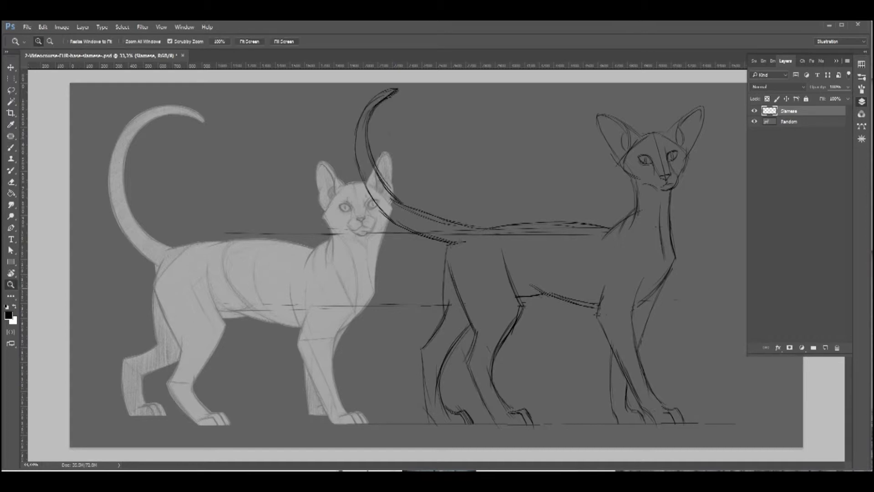
{"action": "left_click", "coordinate": [571, 290], "text": "alt"}
{"action": "left_click", "coordinate": [572, 288], "text": "alt"}
{"action": "left_click", "coordinate": [62, 27]}
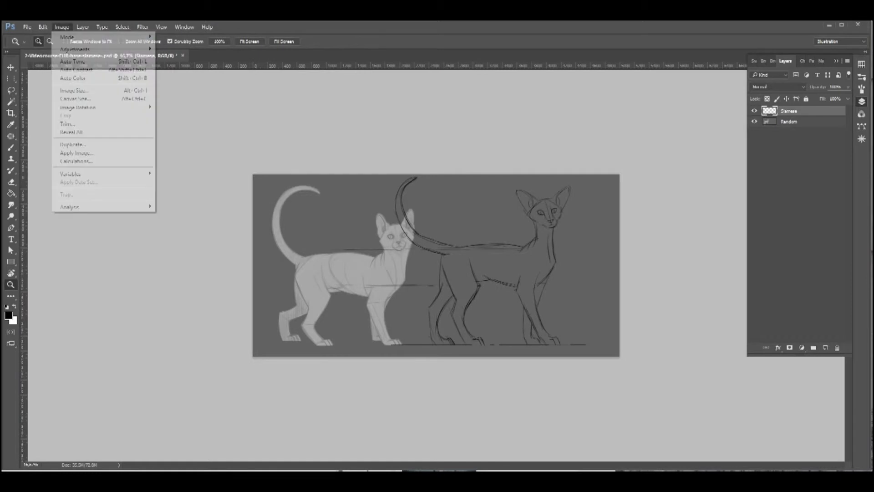
{"action": "left_click", "coordinate": [73, 90]}
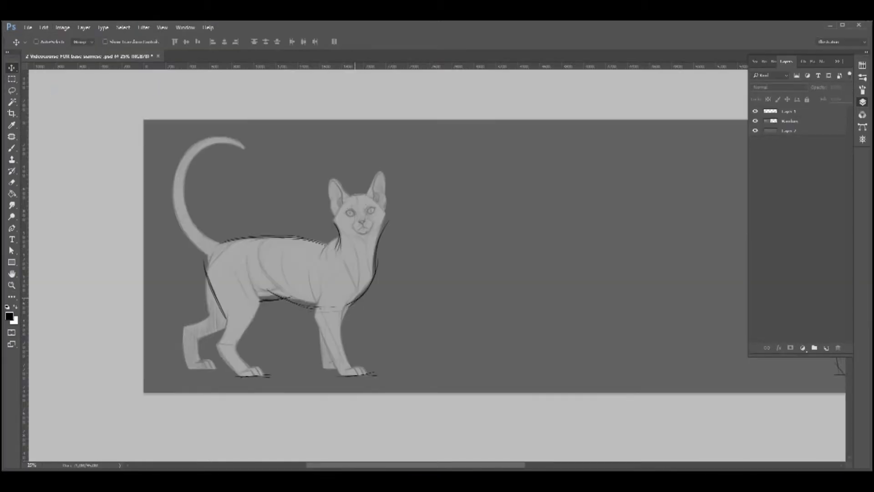
Select the traced body lines on Layer 1 and move them into the empty area beside the base cat.
{"action": "key", "text": "l"}
{"action": "mouse_move", "coordinate": [374, 320]}
{"action": "left_mouse_down"}
{"action": "mouse_move", "coordinate": [424, 233]}
{"action": "mouse_move", "coordinate": [359, 176]}
{"action": "mouse_move", "coordinate": [232, 191]}
{"action": "mouse_move", "coordinate": [185, 300]}
{"action": "mouse_move", "coordinate": [195, 350]}
{"action": "mouse_move", "coordinate": [241, 390]}
{"action": "mouse_move", "coordinate": [394, 391]}
{"action": "mouse_move", "coordinate": [374, 320]}
{"action": "left_mouse_up"}
{"action": "key", "text": "v"}
{"action": "left_click", "coordinate": [412, 310], "text": "shift"}
{"action": "key", "text": "Return"}
{"action": "left_click", "coordinate": [787, 111]}
{"action": "left_click_drag", "start_coordinate": [401, 292], "coordinate": [560, 255]}
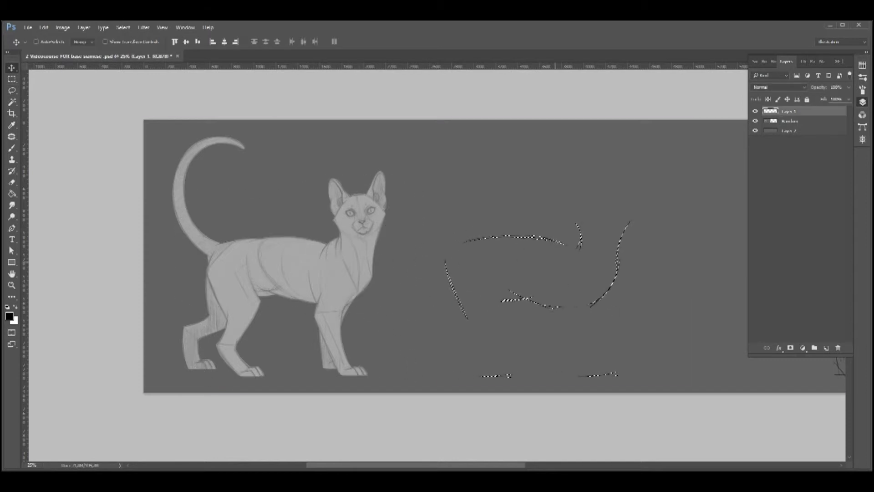
Enlarge the selected body lines with Free Transform beside the base cat and deselect them.
{"action": "key", "text": "ctrl+t"}
{"action": "left_click_drag", "start_coordinate": [445, 218], "coordinate": [428, 207]}
{"action": "left_click_drag", "start_coordinate": [455, 273], "coordinate": [499, 273]}
{"action": "key", "text": "Return"}
{"action": "right_click", "coordinate": [550, 316]}
{"action": "left_click", "coordinate": [575, 446]}
Sketch the near front leg and both hind legs with angled joints and rough paws below the body lines.
{"action": "key", "text": "b"}
{"action": "left_click_drag", "start_coordinate": [631, 278], "coordinate": [639, 362]}
{"action": "left_click_drag", "start_coordinate": [600, 304], "coordinate": [622, 367]}
{"action": "mouse_move", "coordinate": [524, 246]}
{"action": "left_mouse_down"}
{"action": "mouse_move", "coordinate": [541, 294]}
{"action": "mouse_move", "coordinate": [513, 342]}
{"action": "mouse_move", "coordinate": [486, 341]}
{"action": "mouse_move", "coordinate": [531, 375]}
{"action": "left_mouse_up"}
{"action": "mouse_move", "coordinate": [476, 242]}
{"action": "left_mouse_down"}
{"action": "mouse_move", "coordinate": [474, 298]}
{"action": "mouse_move", "coordinate": [454, 335]}
{"action": "mouse_move", "coordinate": [469, 365]}
{"action": "left_mouse_up"}
{"action": "left_click_drag", "start_coordinate": [469, 333], "coordinate": [485, 364]}
{"action": "left_click_drag", "start_coordinate": [493, 319], "coordinate": [471, 337]}
{"action": "left_click_drag", "start_coordinate": [495, 316], "coordinate": [486, 325]}
Sketch the upcurved tail, the far front leg, and a round head with small ears and facial guidelines.
{"action": "mouse_move", "coordinate": [412, 148]}
{"action": "left_mouse_down"}
{"action": "mouse_move", "coordinate": [423, 240]}
{"action": "mouse_move", "coordinate": [474, 250]}
{"action": "mouse_move", "coordinate": [431, 225]}
{"action": "mouse_move", "coordinate": [474, 232]}
{"action": "left_mouse_up"}
{"action": "mouse_move", "coordinate": [613, 191]}
{"action": "left_mouse_down"}
{"action": "mouse_move", "coordinate": [621, 227]}
{"action": "mouse_move", "coordinate": [677, 200]}
{"action": "left_mouse_up"}
{"action": "mouse_move", "coordinate": [620, 221]}
{"action": "left_mouse_down"}
{"action": "mouse_move", "coordinate": [638, 272]}
{"action": "mouse_move", "coordinate": [596, 244]}
{"action": "left_mouse_up"}
{"action": "left_click_drag", "start_coordinate": [647, 287], "coordinate": [596, 364]}
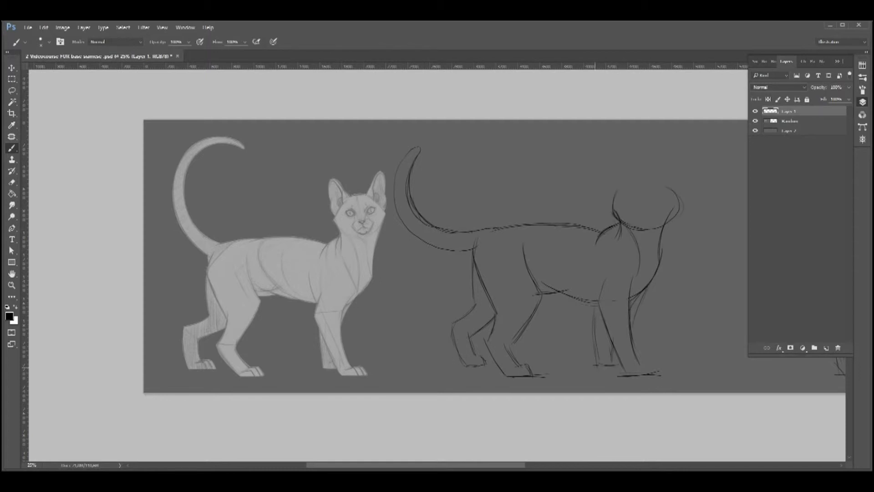
{"action": "mouse_move", "coordinate": [615, 194]}
{"action": "left_mouse_down"}
{"action": "mouse_move", "coordinate": [677, 175]}
{"action": "mouse_move", "coordinate": [606, 179]}
{"action": "mouse_move", "coordinate": [683, 194]}
{"action": "mouse_move", "coordinate": [651, 226]}
{"action": "left_mouse_up"}
{"action": "left_click_drag", "start_coordinate": [647, 212], "coordinate": [653, 262]}
Draw the almond-shaped eyes and the nose on the facial guidelines, and add inner edges to both ears.
{"action": "key", "text": "z"}
{"action": "left_click", "coordinate": [664, 190]}
{"action": "key", "text": "b"}
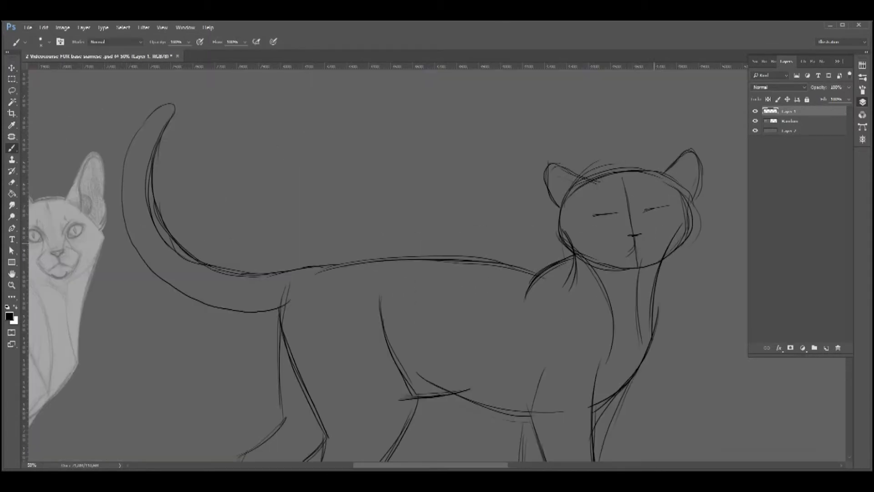
{"action": "left_click_drag", "start_coordinate": [618, 219], "coordinate": [620, 237]}
{"action": "mouse_move", "coordinate": [642, 207]}
{"action": "left_mouse_down"}
{"action": "mouse_move", "coordinate": [653, 230]}
{"action": "mouse_move", "coordinate": [641, 227]}
{"action": "mouse_move", "coordinate": [636, 238]}
{"action": "left_mouse_up"}
{"action": "left_click_drag", "start_coordinate": [636, 227], "coordinate": [643, 234]}
{"action": "mouse_move", "coordinate": [586, 214]}
{"action": "left_mouse_down"}
{"action": "mouse_move", "coordinate": [616, 208]}
{"action": "mouse_move", "coordinate": [610, 223]}
{"action": "mouse_move", "coordinate": [618, 216]}
{"action": "left_mouse_up"}
{"action": "mouse_move", "coordinate": [644, 211]}
{"action": "left_mouse_down"}
{"action": "mouse_move", "coordinate": [671, 201]}
{"action": "mouse_move", "coordinate": [667, 215]}
{"action": "left_mouse_up"}
{"action": "left_click_drag", "start_coordinate": [658, 216], "coordinate": [643, 213]}
{"action": "left_click_drag", "start_coordinate": [554, 166], "coordinate": [571, 184]}
{"action": "left_click_drag", "start_coordinate": [567, 171], "coordinate": [574, 194]}
{"action": "left_click_drag", "start_coordinate": [675, 164], "coordinate": [675, 187]}
Erase the rough strokes around the jaw and throat, and redraw cleaner neck, chest and back contours.
{"action": "key", "text": "e"}
{"action": "mouse_move", "coordinate": [572, 245]}
{"action": "left_mouse_down"}
{"action": "mouse_move", "coordinate": [603, 267]}
{"action": "mouse_move", "coordinate": [613, 319]}
{"action": "left_mouse_up"}
{"action": "mouse_move", "coordinate": [604, 265]}
{"action": "left_mouse_down"}
{"action": "mouse_move", "coordinate": [639, 268]}
{"action": "mouse_move", "coordinate": [679, 228]}
{"action": "left_mouse_up"}
{"action": "mouse_move", "coordinate": [636, 252]}
{"action": "left_mouse_down"}
{"action": "mouse_move", "coordinate": [637, 265]}
{"action": "mouse_move", "coordinate": [652, 260]}
{"action": "mouse_move", "coordinate": [656, 342]}
{"action": "left_mouse_up"}
{"action": "key", "text": "b"}
{"action": "left_click_drag", "start_coordinate": [661, 294], "coordinate": [657, 349]}
{"action": "key", "text": "e"}
{"action": "left_click_drag", "start_coordinate": [661, 262], "coordinate": [651, 335]}
{"action": "key", "text": "b"}
{"action": "left_click_drag", "start_coordinate": [657, 339], "coordinate": [616, 397]}
{"action": "mouse_move", "coordinate": [317, 265]}
{"action": "left_mouse_down"}
{"action": "mouse_move", "coordinate": [451, 256]}
{"action": "mouse_move", "coordinate": [497, 264]}
{"action": "left_mouse_up"}
Draw the rounded toes on the near front paw.
{"action": "key", "text": "z"}
{"action": "left_click_drag", "start_coordinate": [719, 303], "coordinate": [659, 306]}
{"action": "left_click", "coordinate": [410, 246]}
{"action": "left_click", "coordinate": [404, 271]}
{"action": "key", "text": "b"}
{"action": "left_click_drag", "start_coordinate": [398, 418], "coordinate": [412, 431]}
{"action": "left_click_drag", "start_coordinate": [369, 419], "coordinate": [381, 431]}
{"action": "left_click_drag", "start_coordinate": [390, 420], "coordinate": [406, 432]}
Erase the cheek outline on the tail side and the stray strokes around the top and sides of the head.
{"action": "key", "text": "e"}
{"action": "left_click_drag", "start_coordinate": [357, 211], "coordinate": [366, 187]}
{"action": "left_click_drag", "start_coordinate": [439, 185], "coordinate": [444, 196]}
{"action": "left_click_drag", "start_coordinate": [374, 173], "coordinate": [413, 166]}
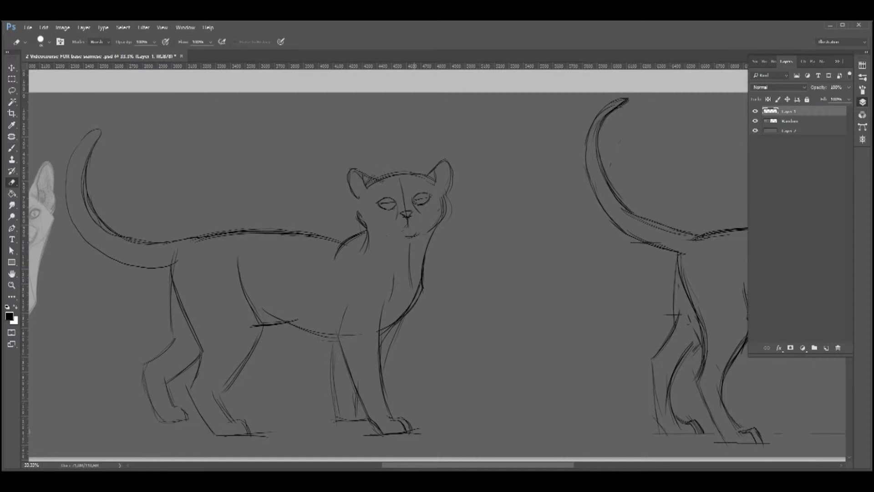
{"action": "left_click_drag", "start_coordinate": [358, 212], "coordinate": [366, 232]}
Redraw the cheek, mouth and chin, and add vertical pupils and inner ear lines.
{"action": "key", "text": "b"}
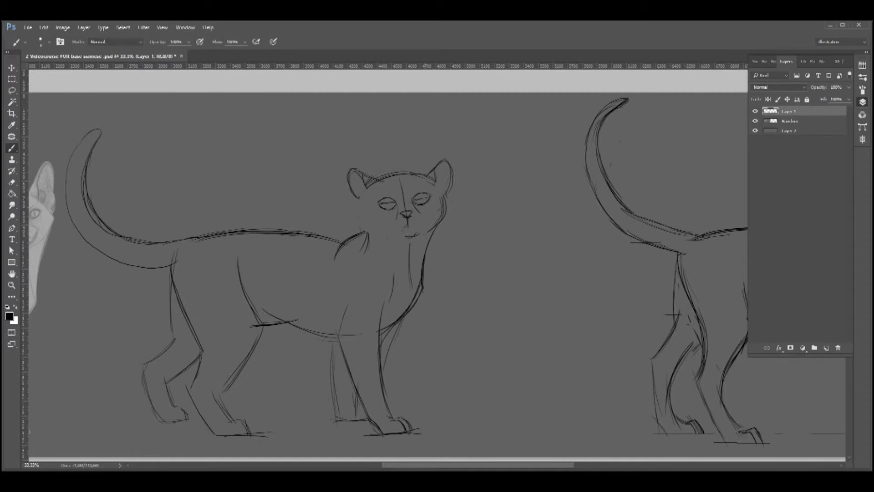
{"action": "mouse_move", "coordinate": [357, 193]}
{"action": "left_mouse_down"}
{"action": "mouse_move", "coordinate": [364, 225]}
{"action": "mouse_move", "coordinate": [403, 237]}
{"action": "left_mouse_up"}
{"action": "left_click_drag", "start_coordinate": [385, 198], "coordinate": [386, 209]}
{"action": "left_click_drag", "start_coordinate": [421, 194], "coordinate": [421, 203]}
{"action": "left_click_drag", "start_coordinate": [437, 162], "coordinate": [424, 174]}
{"action": "mouse_move", "coordinate": [359, 172]}
{"action": "left_mouse_down"}
{"action": "mouse_move", "coordinate": [377, 180]}
{"action": "mouse_move", "coordinate": [362, 203]}
{"action": "left_mouse_up"}
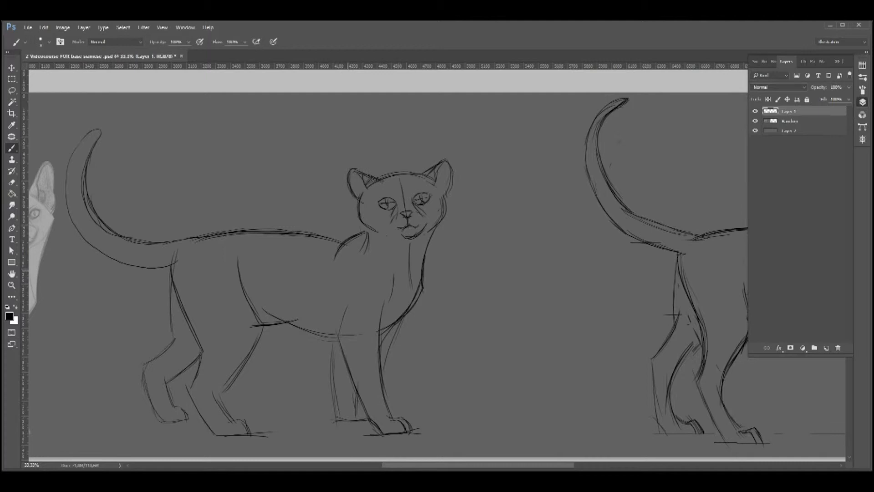
Erase the rough flank and near hind leg strokes, and redraw the thigh, shin and paw with smoother curves.
{"action": "key", "text": "e"}
{"action": "left_click_drag", "start_coordinate": [253, 354], "coordinate": [224, 391]}
{"action": "left_click_drag", "start_coordinate": [237, 259], "coordinate": [243, 287]}
{"action": "mouse_move", "coordinate": [182, 304]}
{"action": "left_mouse_down"}
{"action": "mouse_move", "coordinate": [174, 278]}
{"action": "mouse_move", "coordinate": [187, 316]}
{"action": "left_mouse_up"}
{"action": "key", "text": "b"}
{"action": "left_click_drag", "start_coordinate": [253, 271], "coordinate": [256, 290]}
{"action": "mouse_move", "coordinate": [259, 349]}
{"action": "left_mouse_down"}
{"action": "mouse_move", "coordinate": [219, 405]}
{"action": "mouse_move", "coordinate": [239, 433]}
{"action": "left_mouse_up"}
{"action": "left_click_drag", "start_coordinate": [231, 420], "coordinate": [247, 433]}
{"action": "key", "text": "e"}
{"action": "key", "text": "b"}
{"action": "mouse_move", "coordinate": [261, 315]}
{"action": "left_mouse_down"}
{"action": "mouse_move", "coordinate": [260, 350]}
{"action": "mouse_move", "coordinate": [240, 370]}
{"action": "left_mouse_up"}
Erase the far hind leg's rough back edge and redraw its lower leg and hock contours.
{"action": "key", "text": "e"}
{"action": "left_click_drag", "start_coordinate": [146, 361], "coordinate": [155, 419]}
{"action": "key", "text": "b"}
{"action": "left_click_drag", "start_coordinate": [146, 359], "coordinate": [171, 321]}
{"action": "left_click_drag", "start_coordinate": [166, 387], "coordinate": [187, 363]}
{"action": "left_click_drag", "start_coordinate": [166, 379], "coordinate": [195, 364]}
Draw the curved shoulder and chest lines, and refine the top of the front legs.
{"action": "key", "text": "e"}
{"action": "key", "text": "b"}
{"action": "left_click_drag", "start_coordinate": [339, 350], "coordinate": [349, 373]}
{"action": "left_click_drag", "start_coordinate": [342, 295], "coordinate": [336, 325]}
{"action": "left_click_drag", "start_coordinate": [328, 272], "coordinate": [341, 304]}
{"action": "left_click_drag", "start_coordinate": [388, 277], "coordinate": [385, 368]}
Rework the eye details on the face and erase the eye on the chest side.
{"action": "key", "text": "e"}
{"action": "key", "text": "z"}
{"action": "left_click", "coordinate": [417, 228], "text": "alt"}
{"action": "left_click", "coordinate": [417, 227], "text": "alt"}
{"action": "left_click", "coordinate": [422, 214]}
{"action": "left_click", "coordinate": [422, 214]}
{"action": "left_click", "coordinate": [423, 214]}
{"action": "left_click", "coordinate": [424, 213]}
{"action": "key", "text": "e"}
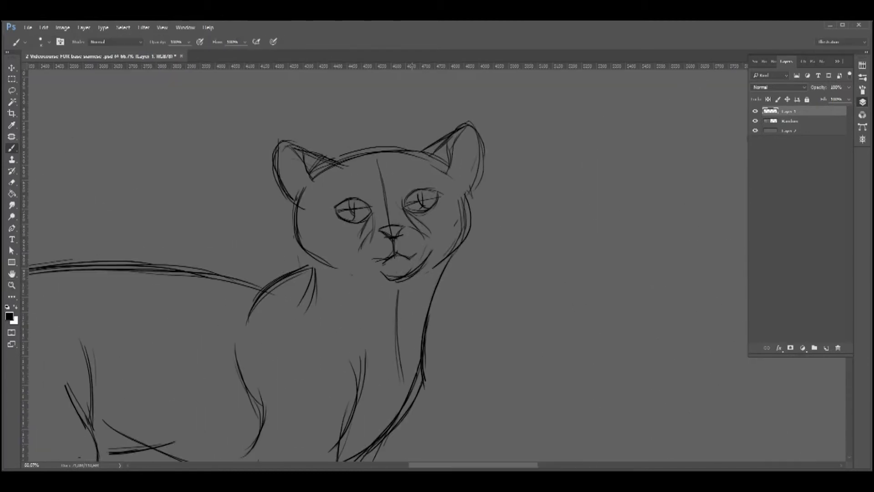
{"action": "key", "text": "b"}
{"action": "mouse_move", "coordinate": [437, 205]}
{"action": "left_mouse_down"}
{"action": "mouse_move", "coordinate": [437, 195]}
{"action": "mouse_move", "coordinate": [432, 206]}
{"action": "left_mouse_up"}
{"action": "left_click_drag", "start_coordinate": [406, 203], "coordinate": [424, 212]}
{"action": "mouse_move", "coordinate": [370, 209]}
{"action": "left_mouse_down"}
{"action": "mouse_move", "coordinate": [354, 221]}
{"action": "mouse_move", "coordinate": [353, 213]}
{"action": "left_mouse_up"}
{"action": "key", "text": "e"}
{"action": "left_click_drag", "start_coordinate": [430, 196], "coordinate": [412, 203]}
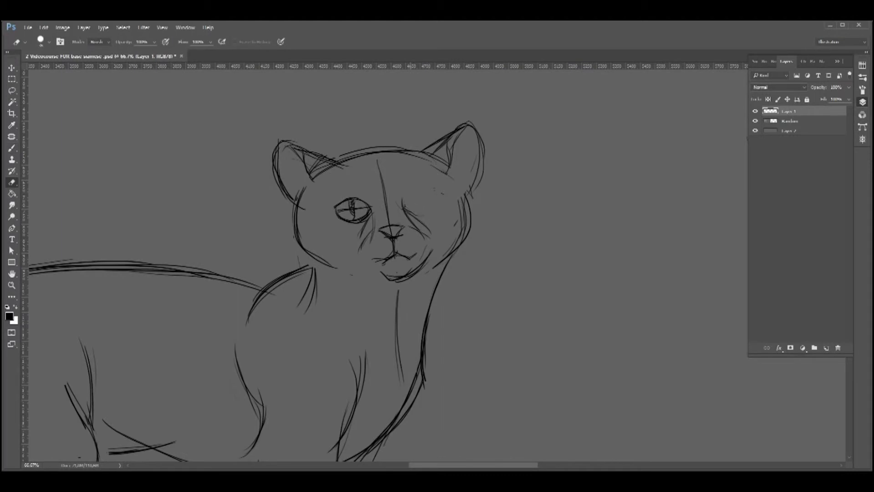
Select the remaining eye and use Free Transform to shift it up and away from the nose, then deselect.
{"action": "key", "text": "b"}
{"action": "key", "text": "l"}
{"action": "mouse_move", "coordinate": [347, 193]}
{"action": "left_mouse_down"}
{"action": "mouse_move", "coordinate": [367, 224]}
{"action": "mouse_move", "coordinate": [353, 193]}
{"action": "mouse_move", "coordinate": [385, 199]}
{"action": "left_mouse_up"}
{"action": "key", "text": "r"}
{"action": "key", "text": "ctrl+t"}
{"action": "left_click_drag", "start_coordinate": [368, 212], "coordinate": [361, 207]}
{"action": "right_click", "coordinate": [361, 206]}
{"action": "right_click", "coordinate": [352, 218]}
{"action": "left_click", "coordinate": [364, 224]}
{"action": "key", "text": "Return"}
{"action": "key", "text": "w"}
{"action": "left_click", "coordinate": [369, 201]}
{"action": "key", "text": "ctrl+d"}
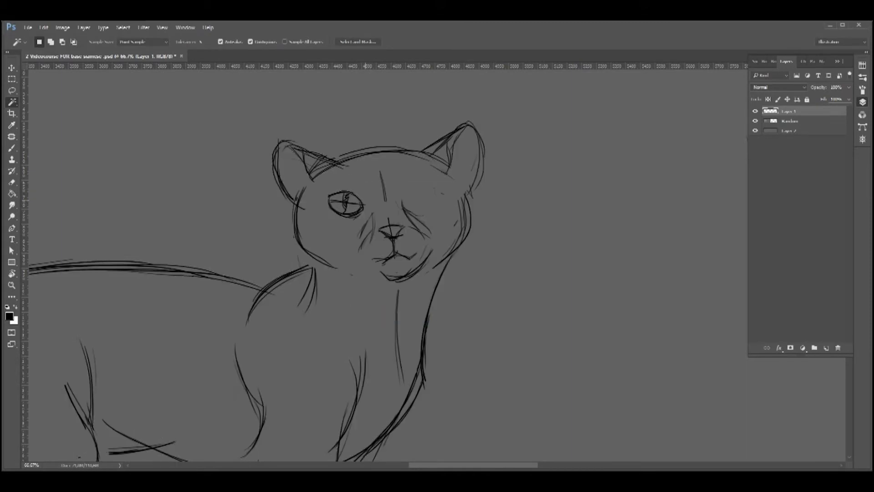
Reselect the eye and warp it into a rounder, more open shape.
{"action": "key", "text": "l"}
{"action": "left_click_drag", "start_coordinate": [328, 180], "coordinate": [321, 182]}
{"action": "key", "text": "ctrl+t"}
{"action": "right_click", "coordinate": [316, 203]}
{"action": "left_click_drag", "start_coordinate": [317, 225], "coordinate": [314, 228]}
{"action": "left_click_drag", "start_coordinate": [379, 172], "coordinate": [373, 166]}
{"action": "left_click_drag", "start_coordinate": [371, 199], "coordinate": [357, 222]}
{"action": "key", "text": "Return"}
{"action": "key", "text": "w"}
{"action": "right_click", "coordinate": [346, 204]}
{"action": "left_click", "coordinate": [369, 336]}
Select the reshaped eye, nudge it into place on the face and deselect it.
{"action": "key", "text": "v"}
{"action": "key", "text": "l"}
{"action": "mouse_move", "coordinate": [352, 186]}
{"action": "left_mouse_down"}
{"action": "mouse_move", "coordinate": [369, 195]}
{"action": "mouse_move", "coordinate": [371, 208]}
{"action": "left_mouse_up"}
{"action": "key", "text": "v"}
{"action": "key", "text": "ctrl+d"}
{"action": "key", "text": "e"}
Draw the missing round eye and fill in both pupils, and strengthen the chin and neck contours.
{"action": "key", "text": "b"}
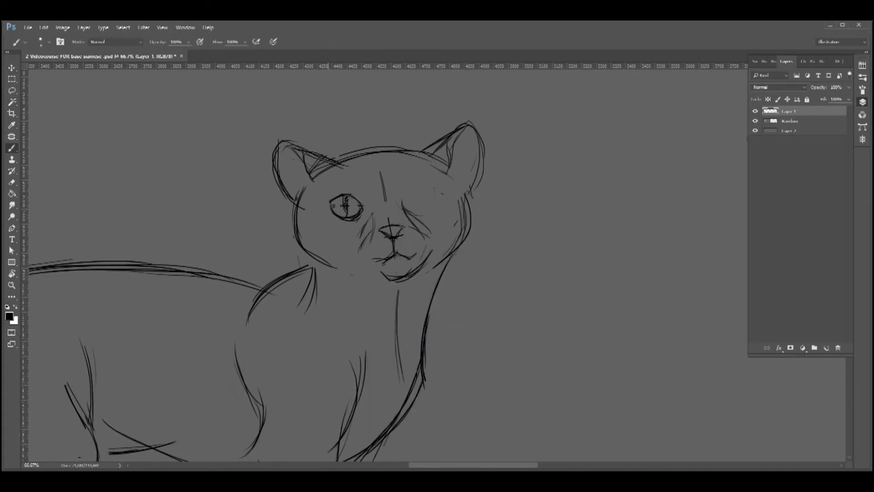
{"action": "mouse_move", "coordinate": [344, 199]}
{"action": "left_mouse_down"}
{"action": "mouse_move", "coordinate": [347, 212]}
{"action": "mouse_move", "coordinate": [419, 182]}
{"action": "mouse_move", "coordinate": [433, 187]}
{"action": "mouse_move", "coordinate": [405, 209]}
{"action": "mouse_move", "coordinate": [421, 195]}
{"action": "mouse_move", "coordinate": [410, 194]}
{"action": "mouse_move", "coordinate": [423, 199]}
{"action": "left_mouse_up"}
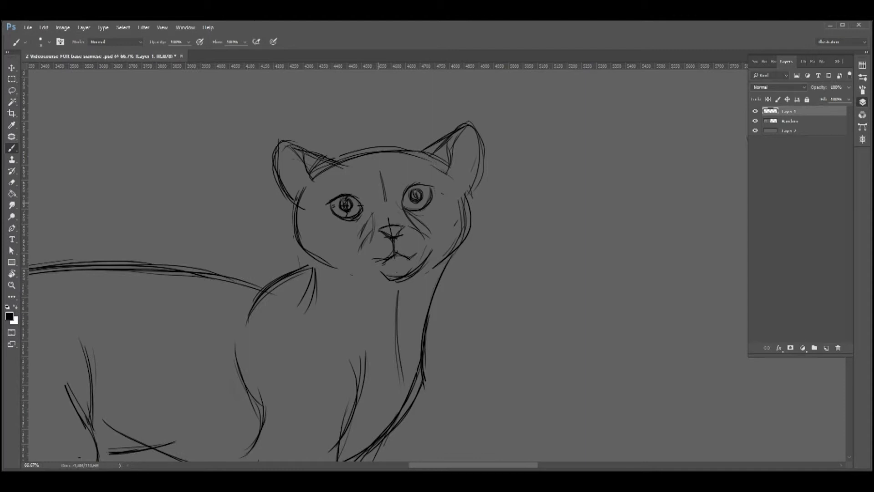
{"action": "left_click_drag", "start_coordinate": [440, 243], "coordinate": [413, 274]}
{"action": "mouse_move", "coordinate": [354, 270]}
{"action": "left_mouse_down"}
{"action": "mouse_move", "coordinate": [409, 277]}
{"action": "mouse_move", "coordinate": [428, 310]}
{"action": "left_mouse_up"}
{"action": "mouse_move", "coordinate": [317, 251]}
{"action": "left_mouse_down"}
{"action": "mouse_move", "coordinate": [304, 291]}
{"action": "mouse_move", "coordinate": [312, 301]}
{"action": "left_mouse_up"}
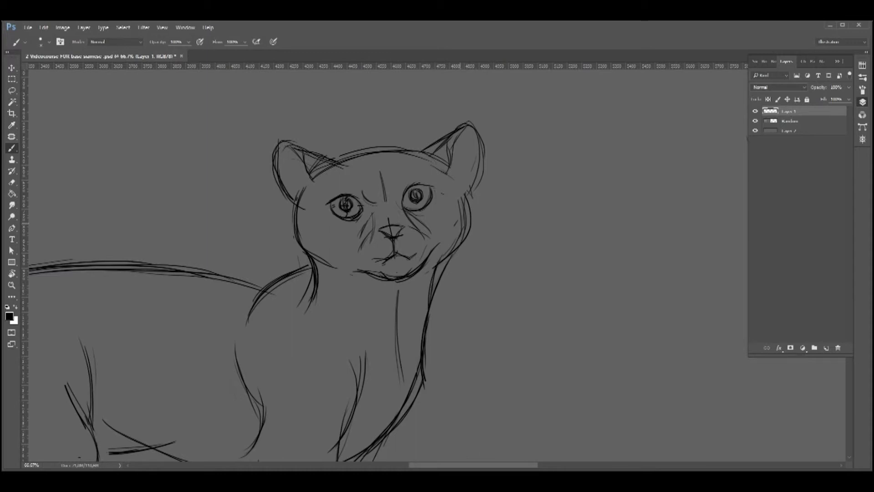
Redraw the tail-side ear wider and rounder with curved inner ear edges, and trim the mouth corners.
{"action": "key", "text": "e"}
{"action": "mouse_move", "coordinate": [288, 195]}
{"action": "left_mouse_down"}
{"action": "mouse_move", "coordinate": [314, 172]}
{"action": "mouse_move", "coordinate": [303, 150]}
{"action": "mouse_move", "coordinate": [275, 139]}
{"action": "mouse_move", "coordinate": [268, 191]}
{"action": "mouse_move", "coordinate": [294, 207]}
{"action": "left_mouse_up"}
{"action": "key", "text": "b"}
{"action": "left_click_drag", "start_coordinate": [276, 142], "coordinate": [309, 179]}
{"action": "left_click_drag", "start_coordinate": [444, 156], "coordinate": [453, 176]}
{"action": "key", "text": "e"}
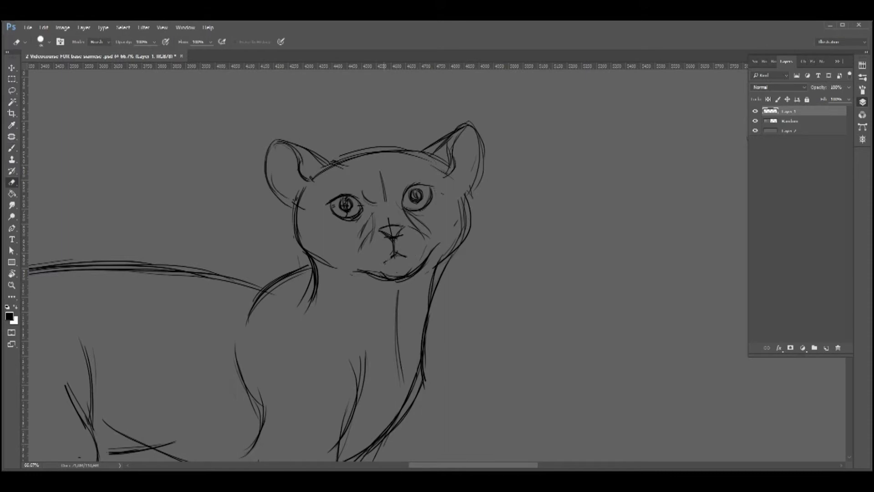
Try a longer brow line above the tail-side eye and undo the stroke.
{"action": "key", "text": "b"}
{"action": "left_click_drag", "start_coordinate": [344, 178], "coordinate": [363, 196]}
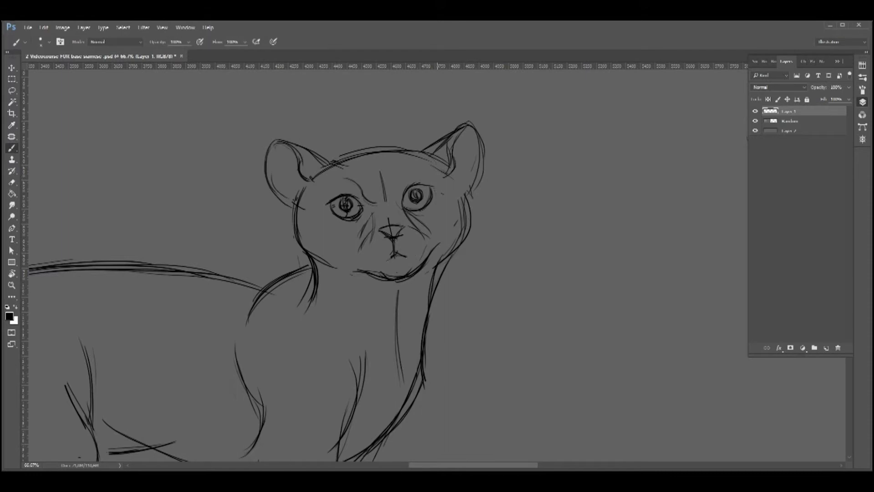
{"action": "key", "text": "ctrl+z"}
Select the chest-side ear, move it slightly up and inward on the head, and deselect it.
{"action": "scroll", "coordinate": [389, 290], "scroll_direction": "down", "scroll_amount": 2}
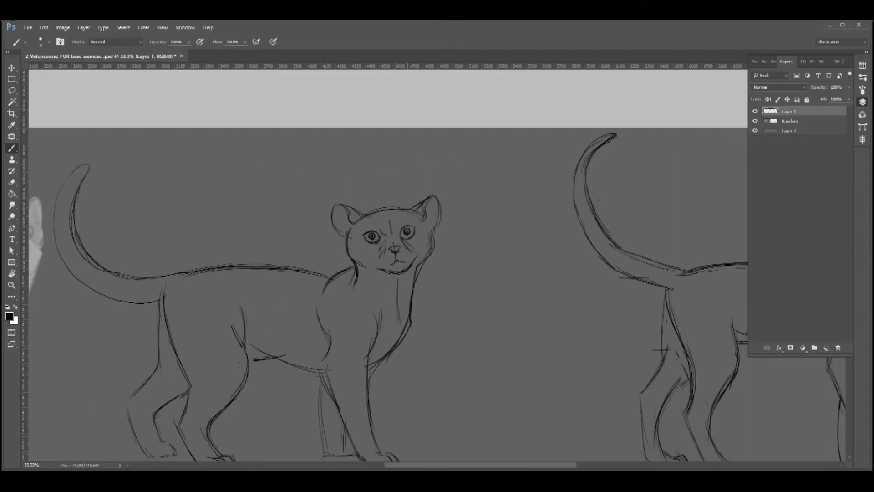
{"action": "key", "text": "l"}
{"action": "mouse_move", "coordinate": [435, 193]}
{"action": "left_mouse_down"}
{"action": "mouse_move", "coordinate": [410, 216]}
{"action": "mouse_move", "coordinate": [439, 191]}
{"action": "left_mouse_up"}
{"action": "key", "text": "v"}
{"action": "left_click_drag", "start_coordinate": [439, 222], "coordinate": [434, 216]}
{"action": "key", "text": "w"}
{"action": "right_click", "coordinate": [414, 198]}
{"action": "left_click", "coordinate": [430, 204]}
Select the second cat's ears, nudge them slightly inward on the head, and clear the selection.
{"action": "key", "text": "l"}
{"action": "mouse_move", "coordinate": [361, 223]}
{"action": "left_mouse_down"}
{"action": "mouse_move", "coordinate": [356, 204]}
{"action": "mouse_move", "coordinate": [359, 232]}
{"action": "mouse_move", "coordinate": [354, 223]}
{"action": "left_mouse_up"}
{"action": "key", "text": "v"}
{"action": "key", "text": "e"}
{"action": "key", "text": "w"}
{"action": "right_click", "coordinate": [344, 210]}
{"action": "left_click", "coordinate": [364, 216]}
{"action": "key", "text": "ctrl+z"}
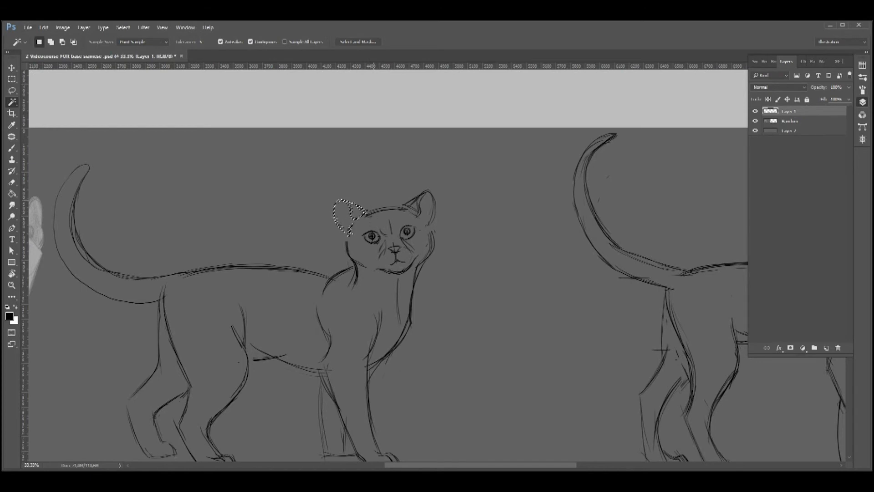
{"action": "key", "text": "ctrl+d"}
Strengthen the second cat's cheek outlines, belly line and the curve running from the neck over the shoulder.
{"action": "key", "text": "b"}
{"action": "left_click_drag", "start_coordinate": [432, 222], "coordinate": [422, 260]}
{"action": "left_click_drag", "start_coordinate": [346, 233], "coordinate": [351, 260]}
{"action": "left_click_drag", "start_coordinate": [258, 351], "coordinate": [320, 377]}
{"action": "left_click_drag", "start_coordinate": [354, 266], "coordinate": [308, 285]}
{"action": "mouse_move", "coordinate": [347, 267]}
{"action": "left_mouse_down"}
{"action": "mouse_move", "coordinate": [329, 271]}
{"action": "mouse_move", "coordinate": [350, 269]}
{"action": "left_mouse_up"}
{"action": "key", "text": "e"}
{"action": "key", "text": "z"}
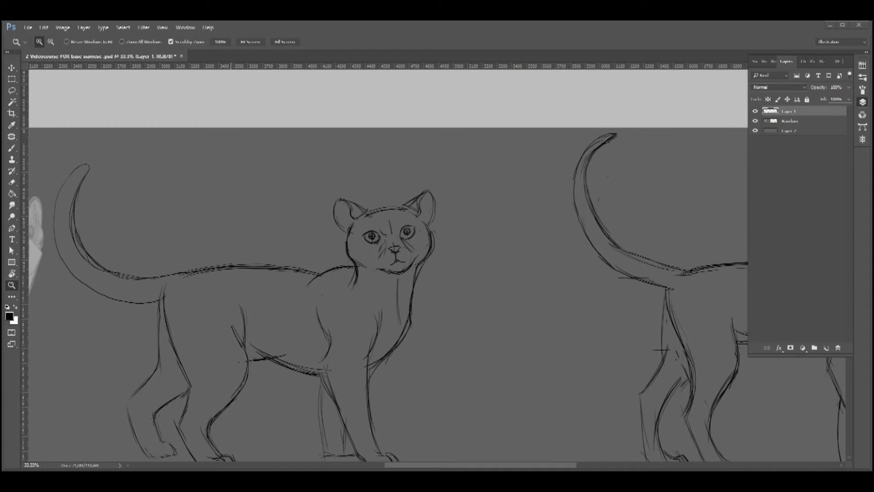
{"action": "key", "text": "e"}
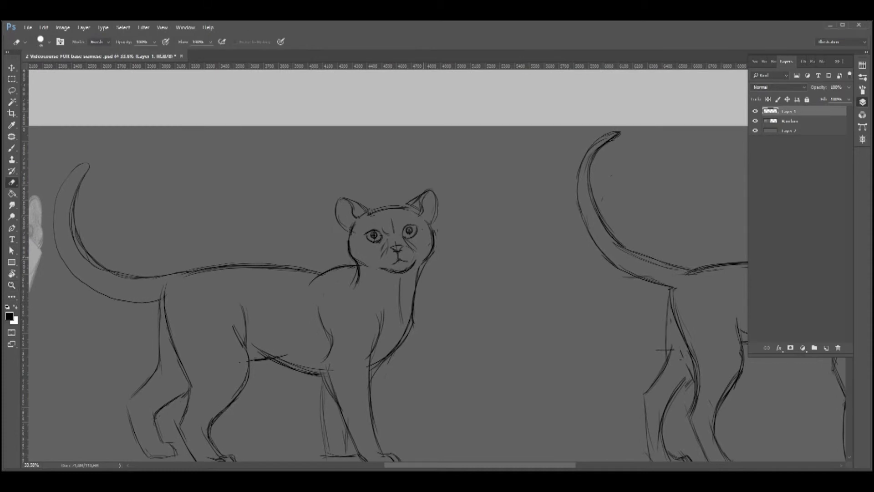
Draw the second cat's near front paw and define the outline of the far front leg.
{"action": "key", "text": "b"}
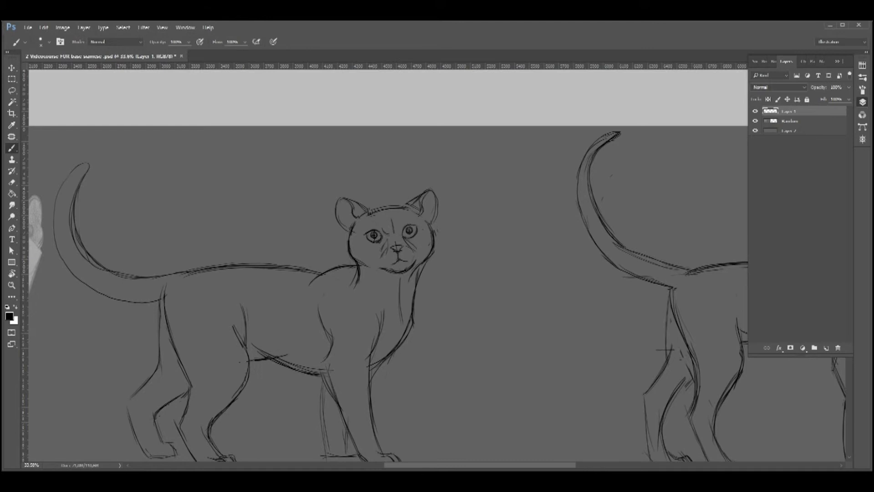
{"action": "scroll", "coordinate": [437, 264], "scroll_direction": "down", "scroll_amount": 2}
{"action": "left_click_drag", "start_coordinate": [371, 456], "coordinate": [402, 453]}
{"action": "mouse_move", "coordinate": [320, 351]}
{"action": "left_mouse_down"}
{"action": "mouse_move", "coordinate": [362, 441]}
{"action": "mouse_move", "coordinate": [321, 393]}
{"action": "left_mouse_up"}
{"action": "left_click_drag", "start_coordinate": [320, 375], "coordinate": [332, 443]}
{"action": "left_click_drag", "start_coordinate": [343, 408], "coordinate": [346, 434]}
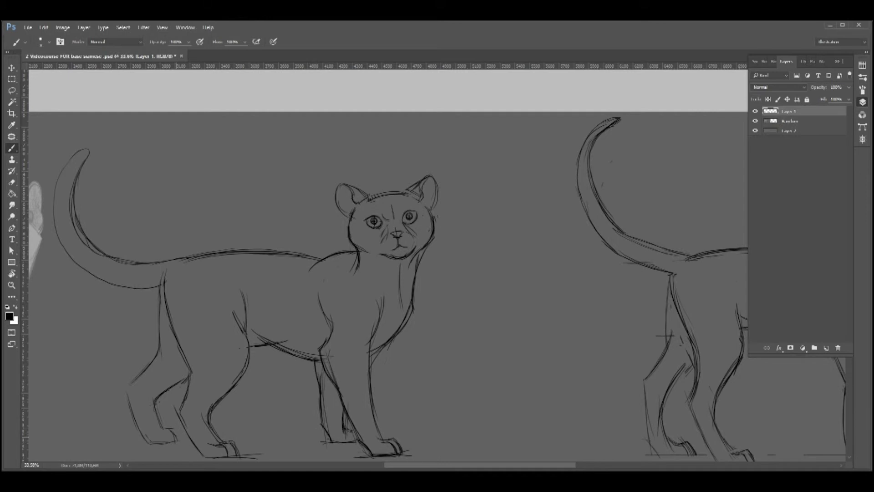
Darken the second cat's hind leg contours and erase stray lines on the legs and tail.
{"action": "left_click_drag", "start_coordinate": [133, 383], "coordinate": [128, 413]}
{"action": "left_click_drag", "start_coordinate": [181, 414], "coordinate": [195, 442]}
{"action": "key", "text": "e"}
{"action": "left_click_drag", "start_coordinate": [184, 409], "coordinate": [177, 428]}
{"action": "mouse_move", "coordinate": [75, 190]}
{"action": "left_mouse_down"}
{"action": "mouse_move", "coordinate": [76, 220]}
{"action": "mouse_move", "coordinate": [103, 252]}
{"action": "left_mouse_up"}
Select both eyes of the second cat, scale them down slightly, reposition them on the face, and deselect.
{"action": "left_click_drag", "start_coordinate": [485, 465], "coordinate": [454, 464]}
{"action": "key", "text": "z"}
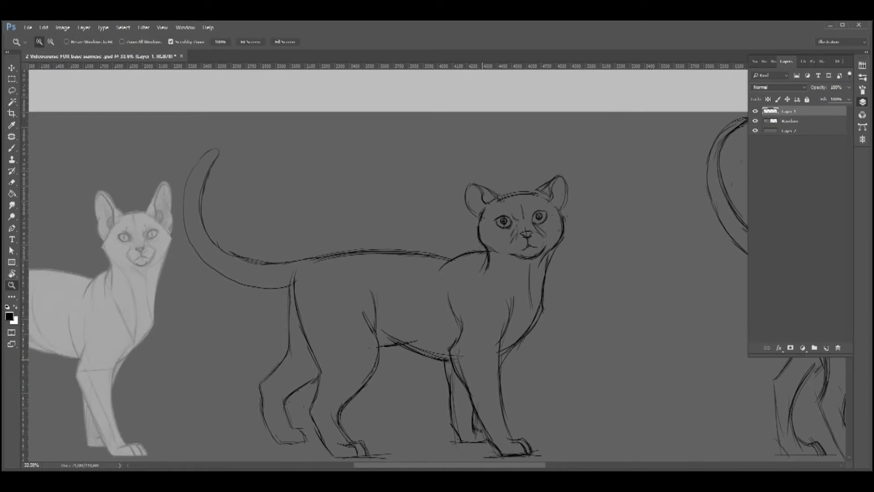
{"action": "left_click", "coordinate": [643, 337], "text": "alt"}
{"action": "left_click", "coordinate": [647, 320], "text": "alt"}
{"action": "left_click", "coordinate": [413, 233]}
{"action": "left_click", "coordinate": [413, 233]}
{"action": "left_click", "coordinate": [413, 232]}
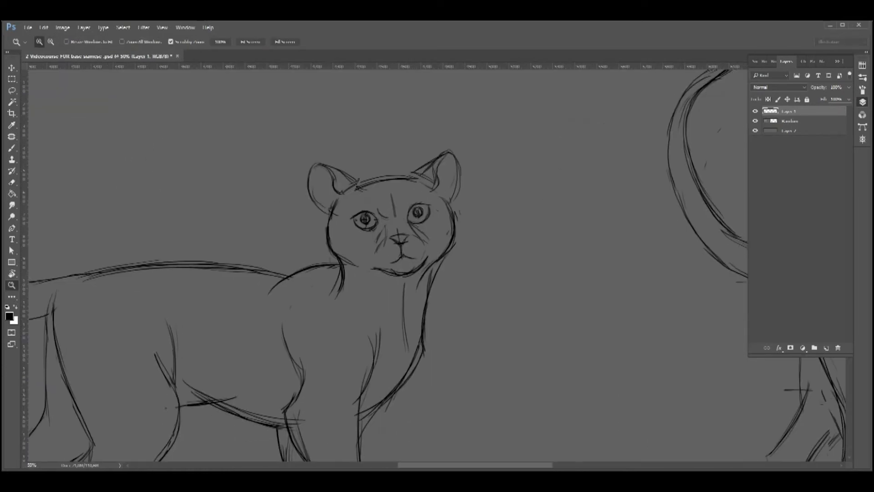
{"action": "left_click", "coordinate": [413, 233]}
{"action": "key", "text": "l"}
{"action": "mouse_move", "coordinate": [439, 195]}
{"action": "left_mouse_down"}
{"action": "mouse_move", "coordinate": [322, 220]}
{"action": "mouse_move", "coordinate": [442, 222]}
{"action": "mouse_move", "coordinate": [439, 193]}
{"action": "left_mouse_up"}
{"action": "key", "text": "ctrl+t"}
{"action": "left_click_drag", "start_coordinate": [409, 221], "coordinate": [415, 219]}
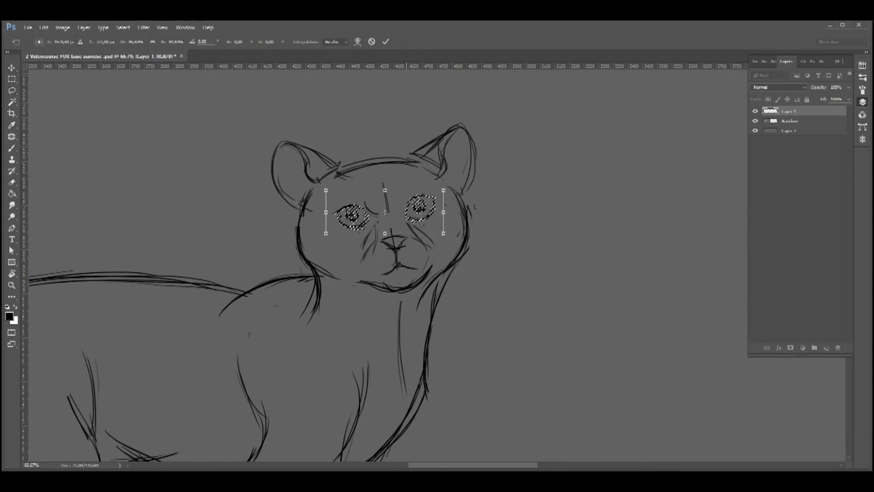
{"action": "key", "text": "Return"}
{"action": "key", "text": "w"}
{"action": "key", "text": "ctrl+d"}
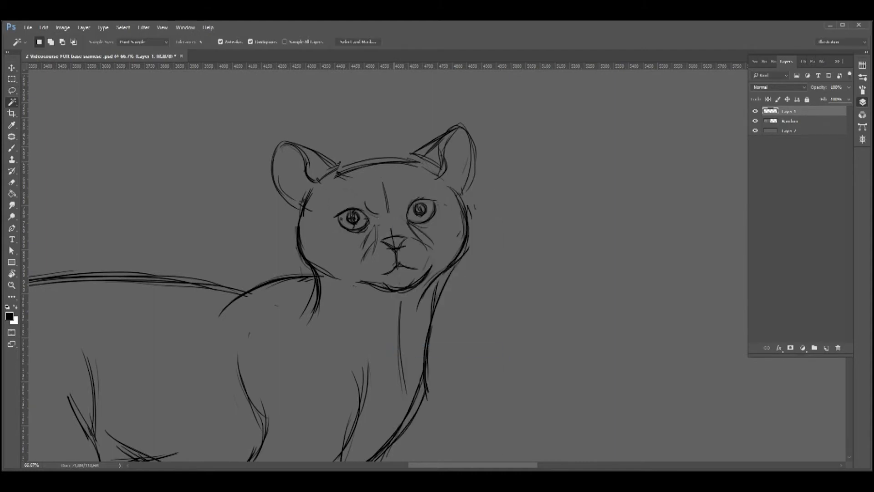
Redraw the inner and lower edges of both ears and erase the overlapping strokes along the top of the head.
{"action": "key", "text": "b"}
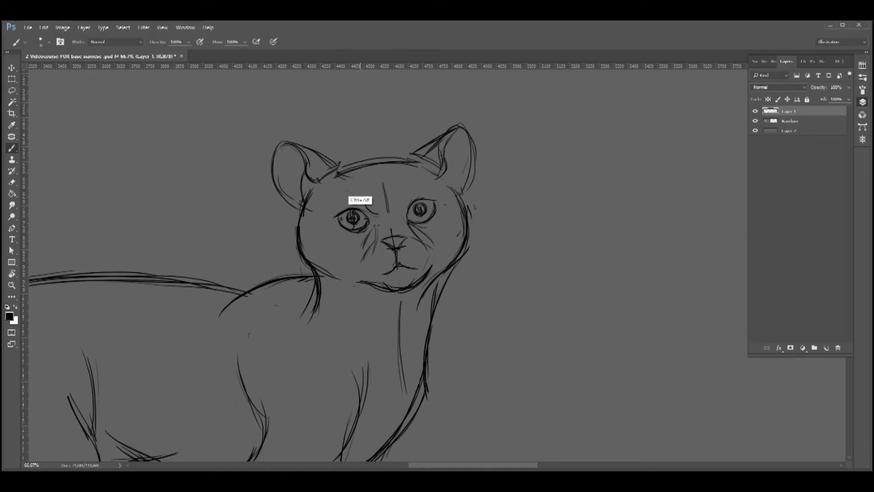
{"action": "left_click_drag", "start_coordinate": [305, 168], "coordinate": [305, 196]}
{"action": "left_click_drag", "start_coordinate": [446, 157], "coordinate": [463, 199]}
{"action": "left_click_drag", "start_coordinate": [289, 189], "coordinate": [299, 216]}
{"action": "mouse_move", "coordinate": [290, 187]}
{"action": "left_mouse_down"}
{"action": "mouse_move", "coordinate": [300, 216]}
{"action": "mouse_move", "coordinate": [307, 210]}
{"action": "left_mouse_up"}
{"action": "key", "text": "e"}
{"action": "left_click_drag", "start_coordinate": [451, 185], "coordinate": [457, 199]}
{"action": "left_click_drag", "start_coordinate": [351, 178], "coordinate": [336, 175]}
{"action": "left_click_drag", "start_coordinate": [373, 166], "coordinate": [342, 173]}
Select the second cat's nose and mouth and shift them slightly toward the tail side.
{"action": "key", "text": "l"}
{"action": "mouse_move", "coordinate": [408, 276]}
{"action": "left_mouse_down"}
{"action": "mouse_move", "coordinate": [446, 233]}
{"action": "mouse_move", "coordinate": [342, 237]}
{"action": "mouse_move", "coordinate": [401, 279]}
{"action": "left_mouse_up"}
{"action": "key", "text": "v"}
{"action": "left_click_drag", "start_coordinate": [402, 235], "coordinate": [399, 234]}
{"action": "key", "text": "w"}
{"action": "right_click", "coordinate": [370, 238]}
{"action": "left_click", "coordinate": [394, 369]}
Trace the base cat's legs, chest and neck contours over its drawing to start a third cat.
{"action": "key", "text": "z"}
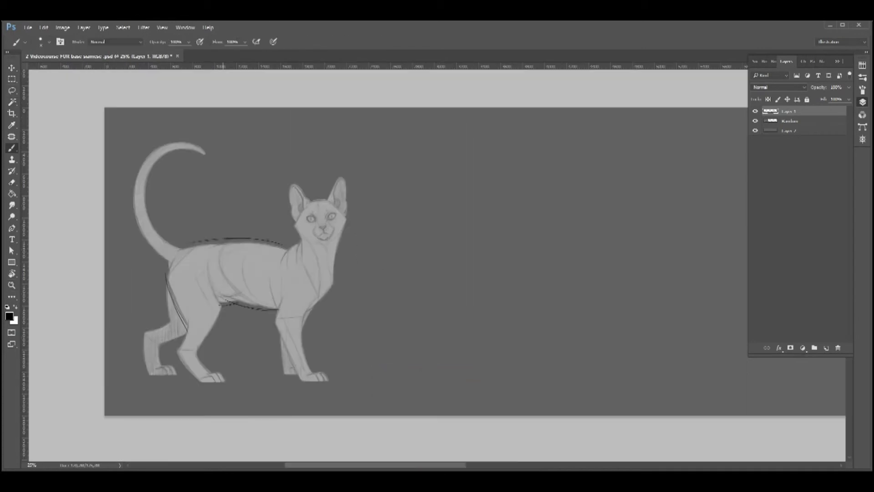
{"action": "left_click_drag", "start_coordinate": [225, 302], "coordinate": [193, 351]}
{"action": "mouse_move", "coordinate": [184, 319]}
{"action": "left_mouse_down"}
{"action": "mouse_move", "coordinate": [196, 380]}
{"action": "mouse_move", "coordinate": [211, 372]}
{"action": "left_mouse_up"}
{"action": "left_click_drag", "start_coordinate": [286, 294], "coordinate": [274, 321]}
{"action": "left_click_drag", "start_coordinate": [331, 285], "coordinate": [309, 308]}
{"action": "left_click_drag", "start_coordinate": [298, 233], "coordinate": [291, 260]}
{"action": "left_click_drag", "start_coordinate": [340, 237], "coordinate": [332, 277]}
{"action": "left_click_drag", "start_coordinate": [321, 280], "coordinate": [307, 308]}
{"action": "mouse_move", "coordinate": [306, 313]}
{"action": "left_mouse_down"}
{"action": "mouse_move", "coordinate": [300, 351]}
{"action": "mouse_move", "coordinate": [313, 373]}
{"action": "left_mouse_up"}
{"action": "left_click_drag", "start_coordinate": [277, 334], "coordinate": [300, 381]}
{"action": "mouse_move", "coordinate": [166, 276]}
{"action": "left_mouse_down"}
{"action": "mouse_move", "coordinate": [167, 312]}
{"action": "mouse_move", "coordinate": [141, 333]}
{"action": "mouse_move", "coordinate": [142, 371]}
{"action": "left_mouse_up"}
{"action": "left_click_drag", "start_coordinate": [163, 343], "coordinate": [160, 365]}
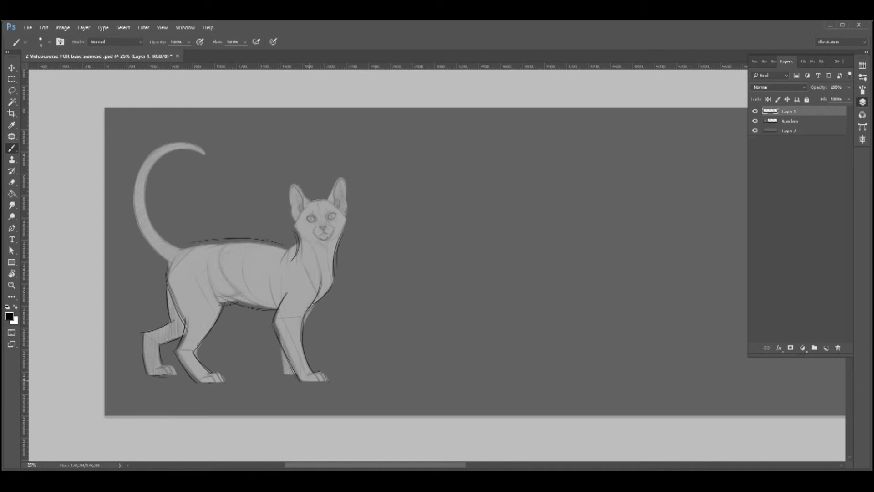
Trace facial guide lines and short, low ears over the base cat's head.
{"action": "mouse_move", "coordinate": [306, 202]}
{"action": "left_mouse_down"}
{"action": "mouse_move", "coordinate": [331, 200]}
{"action": "mouse_move", "coordinate": [320, 228]}
{"action": "left_mouse_up"}
{"action": "left_click_drag", "start_coordinate": [302, 203], "coordinate": [290, 196]}
{"action": "left_click_drag", "start_coordinate": [287, 197], "coordinate": [290, 217]}
{"action": "left_click_drag", "start_coordinate": [347, 194], "coordinate": [345, 213]}
Move the traced lines away from the base cat into the empty space beside its chest.
{"action": "key", "text": "v"}
{"action": "left_click_drag", "start_coordinate": [281, 346], "coordinate": [597, 347]}
{"action": "scroll", "coordinate": [437, 264], "scroll_direction": "right", "scroll_amount": 5}
{"action": "scroll", "coordinate": [437, 264], "scroll_direction": "left", "scroll_amount": 5}
{"action": "scroll", "coordinate": [437, 264], "scroll_direction": "right", "scroll_amount": 2}
Draw a thick, lowered tail on the third cat and a curved line at the base of the neck.
{"action": "key", "text": "b"}
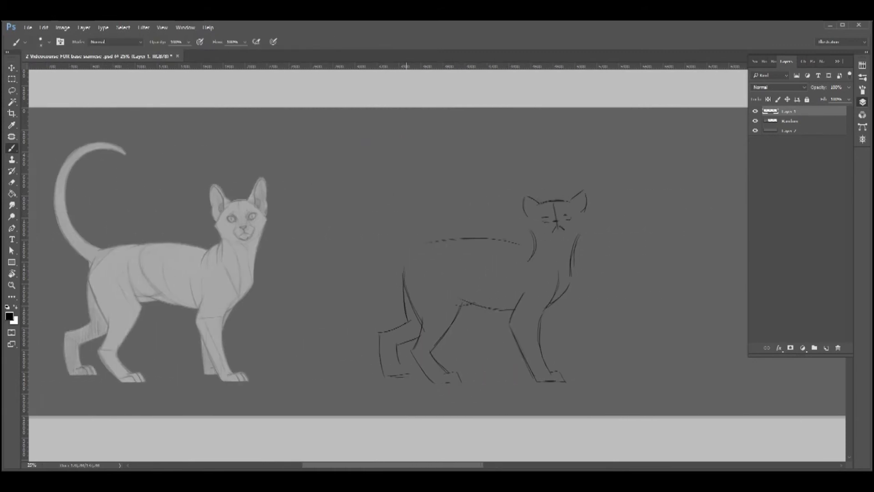
{"action": "left_click_drag", "start_coordinate": [311, 356], "coordinate": [362, 269]}
{"action": "mouse_move", "coordinate": [316, 357]}
{"action": "left_mouse_down"}
{"action": "mouse_move", "coordinate": [339, 305]}
{"action": "mouse_move", "coordinate": [395, 274]}
{"action": "left_mouse_up"}
{"action": "left_click_drag", "start_coordinate": [534, 243], "coordinate": [511, 258]}
{"action": "scroll", "coordinate": [437, 264], "scroll_direction": "right", "scroll_amount": 3}
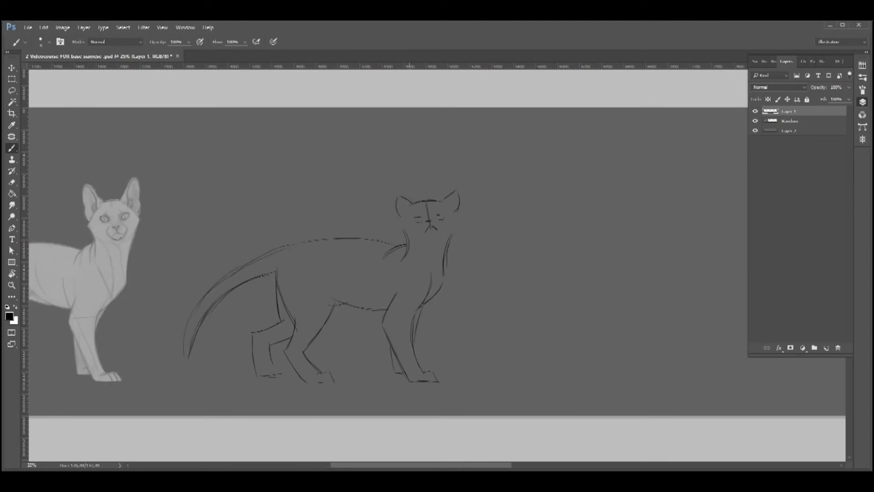
Sketch the third cat's rounded cheeks, head outline and round eyes.
{"action": "left_click_drag", "start_coordinate": [403, 217], "coordinate": [399, 229]}
{"action": "mouse_move", "coordinate": [457, 204]}
{"action": "left_mouse_down"}
{"action": "mouse_move", "coordinate": [450, 222]}
{"action": "mouse_move", "coordinate": [424, 221]}
{"action": "mouse_move", "coordinate": [443, 217]}
{"action": "left_mouse_up"}
{"action": "left_click", "coordinate": [432, 228], "text": "ctrl"}
{"action": "left_click", "coordinate": [432, 228], "text": "ctrl"}
{"action": "left_click", "coordinate": [432, 228], "text": "ctrl"}
{"action": "mouse_move", "coordinate": [381, 208]}
{"action": "left_mouse_down"}
{"action": "mouse_move", "coordinate": [467, 197]}
{"action": "mouse_move", "coordinate": [408, 216]}
{"action": "mouse_move", "coordinate": [468, 210]}
{"action": "mouse_move", "coordinate": [470, 200]}
{"action": "left_mouse_up"}
Clean up the third cat's eye lines, draw curved muzzle lines, and add the inner edges of both ears.
{"action": "key", "text": "e"}
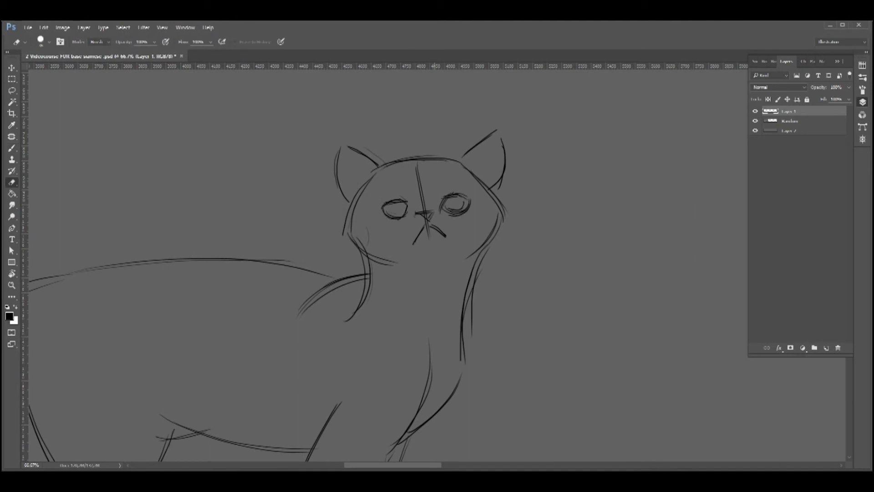
{"action": "mouse_move", "coordinate": [384, 206]}
{"action": "left_mouse_down"}
{"action": "mouse_move", "coordinate": [406, 213]}
{"action": "mouse_move", "coordinate": [405, 200]}
{"action": "mouse_move", "coordinate": [410, 212]}
{"action": "left_mouse_up"}
{"action": "key", "text": "b"}
{"action": "mouse_move", "coordinate": [376, 208]}
{"action": "left_mouse_down"}
{"action": "mouse_move", "coordinate": [388, 203]}
{"action": "mouse_move", "coordinate": [390, 217]}
{"action": "left_mouse_up"}
{"action": "mouse_move", "coordinate": [378, 212]}
{"action": "left_mouse_down"}
{"action": "mouse_move", "coordinate": [408, 221]}
{"action": "mouse_move", "coordinate": [402, 252]}
{"action": "mouse_move", "coordinate": [410, 254]}
{"action": "left_mouse_up"}
{"action": "left_click_drag", "start_coordinate": [463, 230], "coordinate": [460, 247]}
{"action": "left_click_drag", "start_coordinate": [457, 223], "coordinate": [454, 249]}
{"action": "left_click_drag", "start_coordinate": [363, 161], "coordinate": [362, 184]}
{"action": "left_click_drag", "start_coordinate": [474, 152], "coordinate": [481, 183]}
Erase the rough lines at the top of the third cat's front leg and redraw the elbow.
{"action": "key", "text": "z"}
{"action": "left_click", "coordinate": [386, 360], "text": "alt"}
{"action": "double_click", "coordinate": [386, 359], "text": "alt"}
{"action": "double_click", "coordinate": [396, 400]}
{"action": "key", "text": "e"}
{"action": "left_click_drag", "start_coordinate": [350, 338], "coordinate": [333, 366]}
{"action": "key", "text": "b"}
{"action": "left_click_drag", "start_coordinate": [322, 346], "coordinate": [327, 370]}
Add chin and brow strokes to the third cat's face and erase the head drawing.
{"action": "key", "text": "z"}
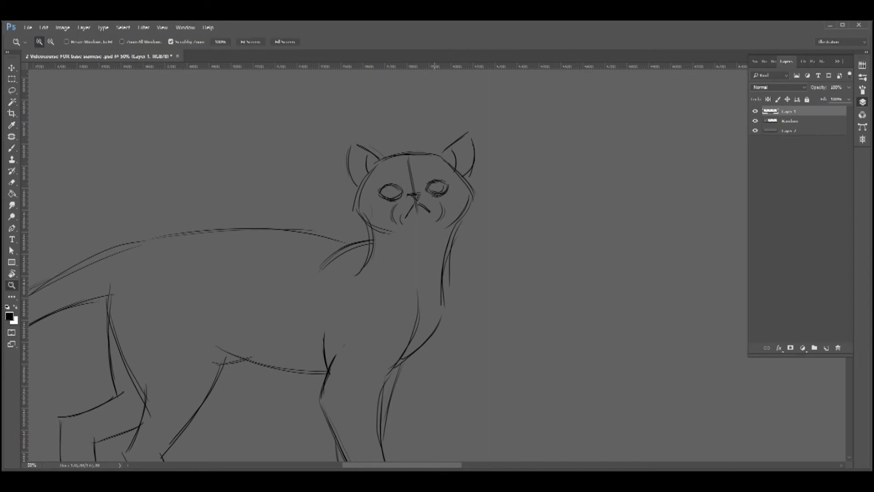
{"action": "left_click", "coordinate": [421, 223]}
{"action": "key", "text": "b"}
{"action": "left_click_drag", "start_coordinate": [406, 221], "coordinate": [431, 218]}
{"action": "left_click_drag", "start_coordinate": [408, 224], "coordinate": [427, 222]}
{"action": "key", "text": "e"}
{"action": "key", "text": "b"}
{"action": "key", "text": "e"}
{"action": "key", "text": "b"}
{"action": "left_click_drag", "start_coordinate": [377, 162], "coordinate": [404, 172]}
{"action": "key", "text": "e"}
{"action": "left_click_drag", "start_coordinate": [435, 152], "coordinate": [408, 173]}
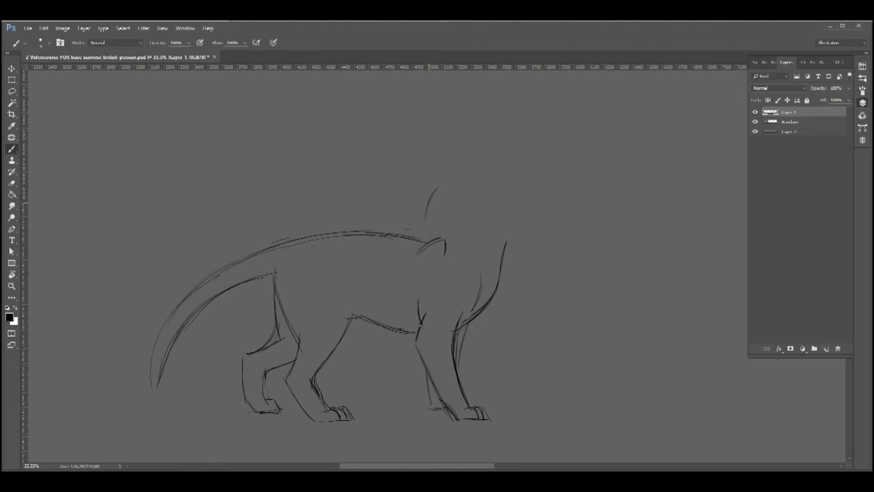
Draw a larger, rounder head on the third cat with tilted crossing guide lines for the face.
{"action": "left_click_drag", "start_coordinate": [428, 210], "coordinate": [442, 235]}
{"action": "left_click_drag", "start_coordinate": [526, 211], "coordinate": [499, 245]}
{"action": "left_click_drag", "start_coordinate": [498, 175], "coordinate": [526, 210]}
{"action": "mouse_move", "coordinate": [432, 202]}
{"action": "left_mouse_down"}
{"action": "mouse_move", "coordinate": [500, 172]}
{"action": "mouse_move", "coordinate": [495, 226]}
{"action": "mouse_move", "coordinate": [508, 195]}
{"action": "left_mouse_up"}
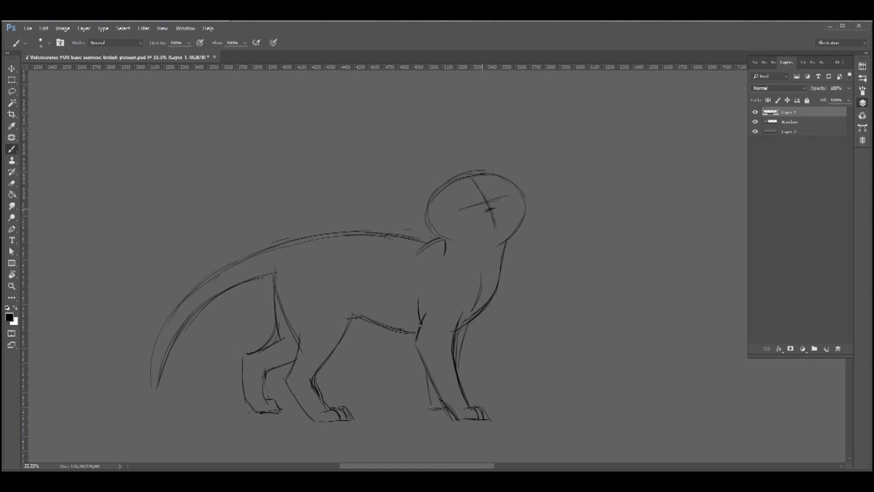
Add small ears, eyes, a short nose and a mouth to the new head, and erase the face guide lines.
{"action": "left_click_drag", "start_coordinate": [507, 153], "coordinate": [514, 183]}
{"action": "mouse_move", "coordinate": [418, 181]}
{"action": "left_mouse_down"}
{"action": "mouse_move", "coordinate": [420, 203]}
{"action": "mouse_move", "coordinate": [435, 214]}
{"action": "left_mouse_up"}
{"action": "mouse_move", "coordinate": [418, 181]}
{"action": "left_mouse_down"}
{"action": "mouse_move", "coordinate": [434, 198]}
{"action": "mouse_move", "coordinate": [474, 203]}
{"action": "left_mouse_up"}
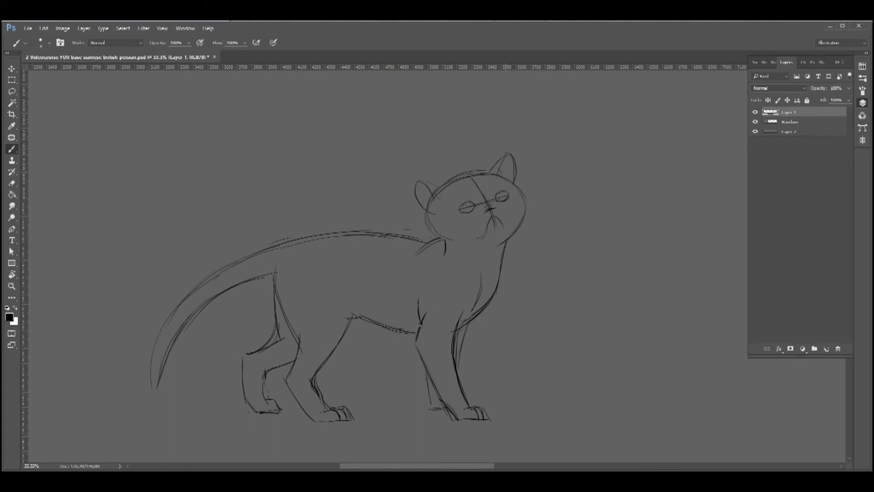
{"action": "key", "text": "e"}
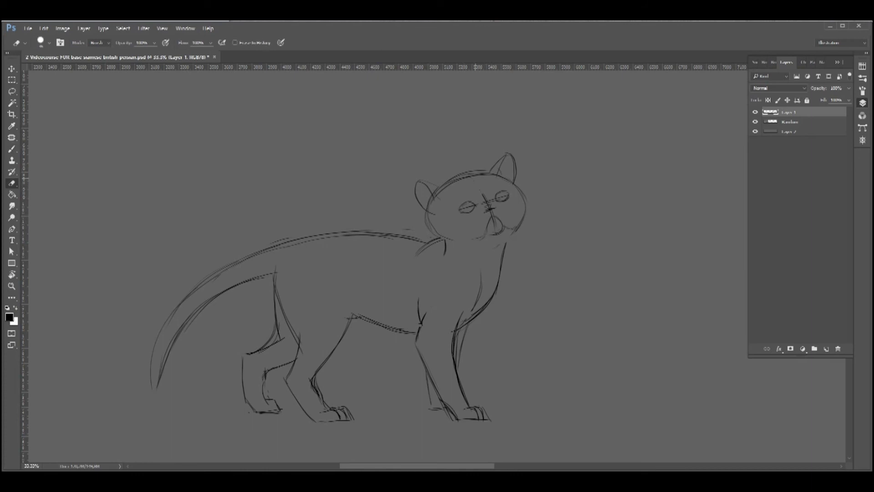
{"action": "key", "text": "b"}
{"action": "key", "text": "e"}
{"action": "key", "text": "b"}
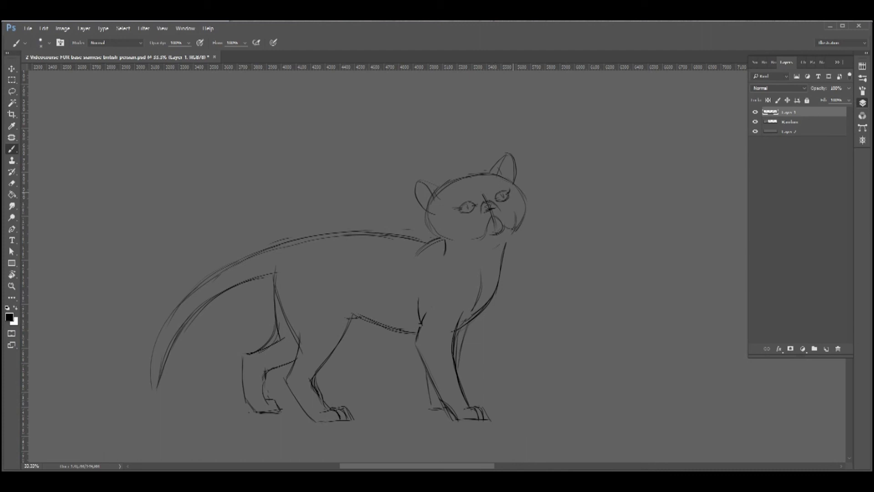
Erase the rough head edges beside the tail-side ear and redraw the chest-side cheek and throat line.
{"action": "key", "text": "e"}
{"action": "mouse_move", "coordinate": [426, 227]}
{"action": "left_mouse_down"}
{"action": "mouse_move", "coordinate": [440, 189]}
{"action": "mouse_move", "coordinate": [446, 202]}
{"action": "left_mouse_up"}
{"action": "key", "text": "b"}
{"action": "key", "text": "e"}
{"action": "left_click_drag", "start_coordinate": [523, 206], "coordinate": [523, 222]}
{"action": "key", "text": "b"}
{"action": "mouse_move", "coordinate": [520, 189]}
{"action": "left_mouse_down"}
{"action": "mouse_move", "coordinate": [508, 243]}
{"action": "mouse_move", "coordinate": [489, 268]}
{"action": "left_mouse_up"}
Select the third cat's chest-side eye, move it slightly closer to the nose, and deselect it.
{"action": "key", "text": "l"}
{"action": "mouse_move", "coordinate": [496, 197]}
{"action": "left_mouse_down"}
{"action": "mouse_move", "coordinate": [513, 197]}
{"action": "mouse_move", "coordinate": [499, 197]}
{"action": "left_mouse_up"}
{"action": "key", "text": "v"}
{"action": "key", "text": "w"}
{"action": "right_click", "coordinate": [496, 189]}
{"action": "left_click", "coordinate": [510, 193]}
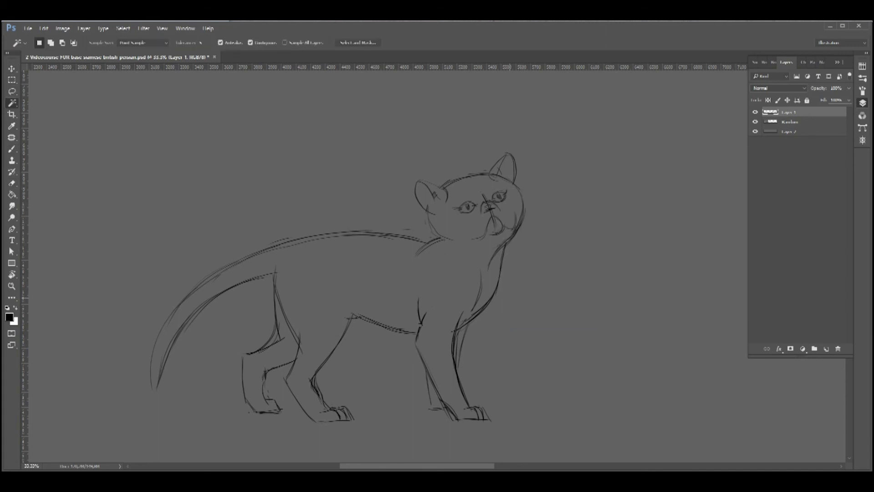
Shift the third cat's chest-side ear slightly inward, deselect it, and add a curved line at the front of the thigh.
{"action": "key", "text": "b"}
{"action": "key", "text": "w"}
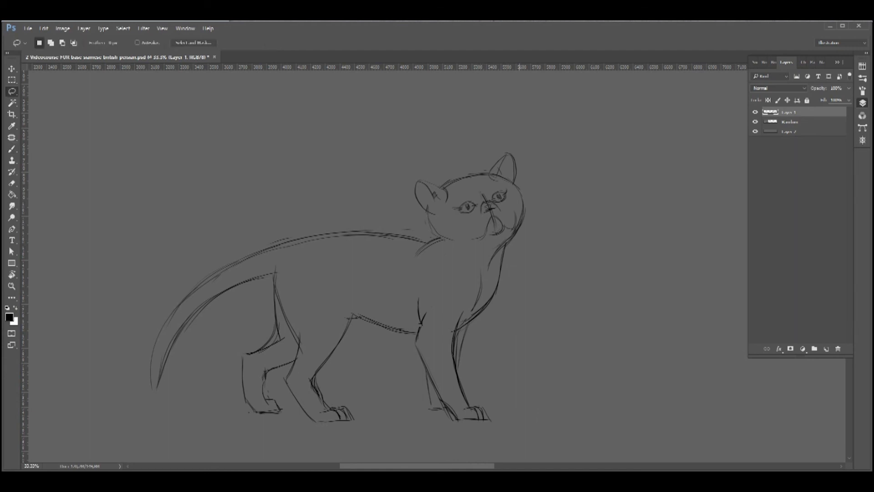
{"action": "left_click", "coordinate": [508, 166]}
{"action": "key", "text": "ctrl+d"}
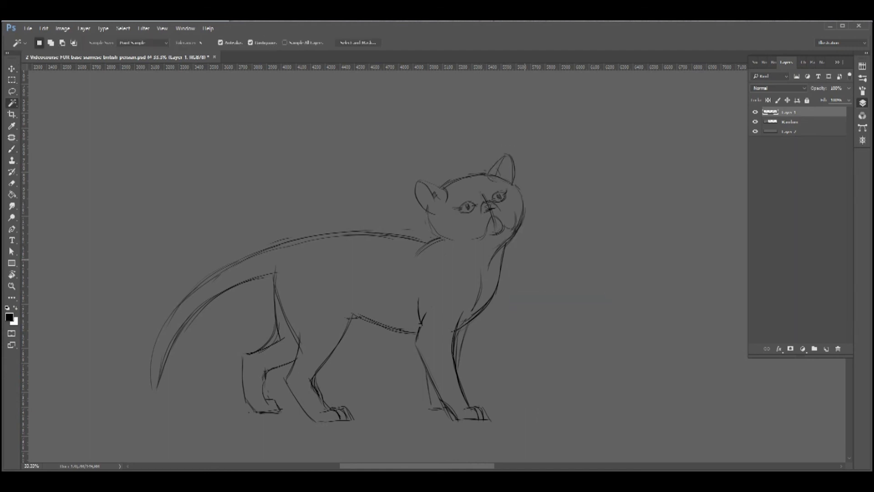
{"action": "key", "text": "e"}
{"action": "key", "text": "b"}
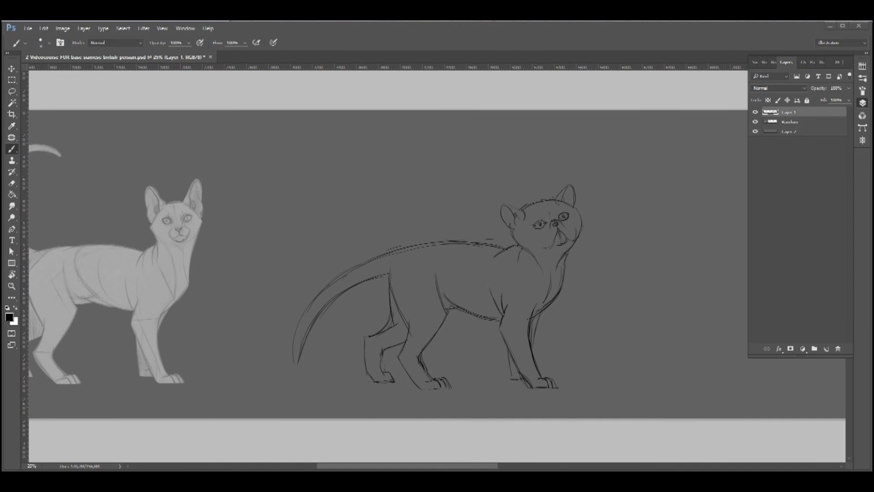
Add a curved contour line on the third cat's flank and erase the rough toe edge of its near hind paw.
{"action": "left_click_drag", "start_coordinate": [450, 253], "coordinate": [455, 290]}
{"action": "key", "text": "e"}
{"action": "mouse_move", "coordinate": [448, 379]}
{"action": "left_mouse_down"}
{"action": "mouse_move", "coordinate": [449, 386]}
{"action": "mouse_move", "coordinate": [423, 390]}
{"action": "left_mouse_up"}
{"action": "key", "text": "b"}
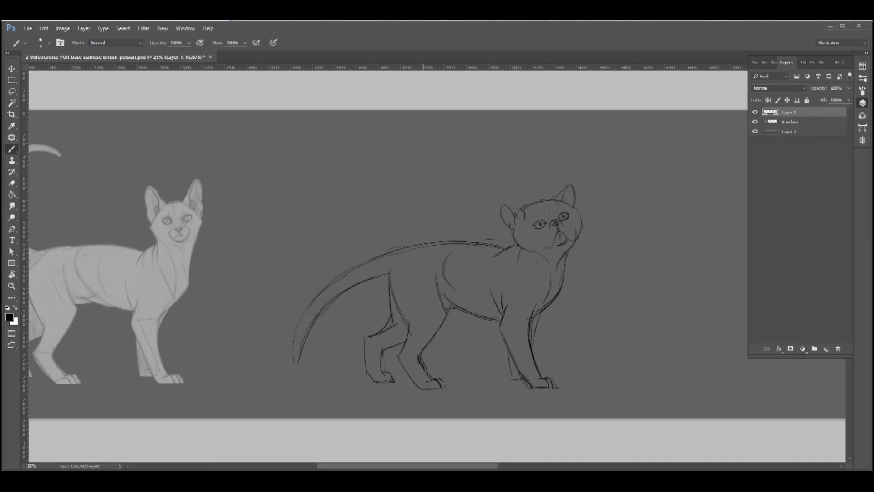